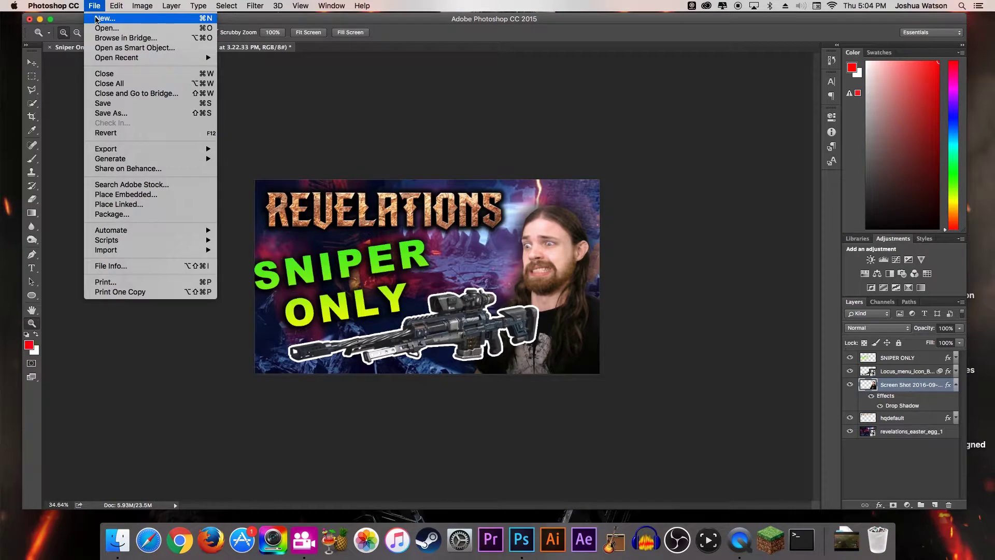
Create a new 1920 × 1080 pixel RGB document at 72 pixels/inch.
left_click(96, 20)
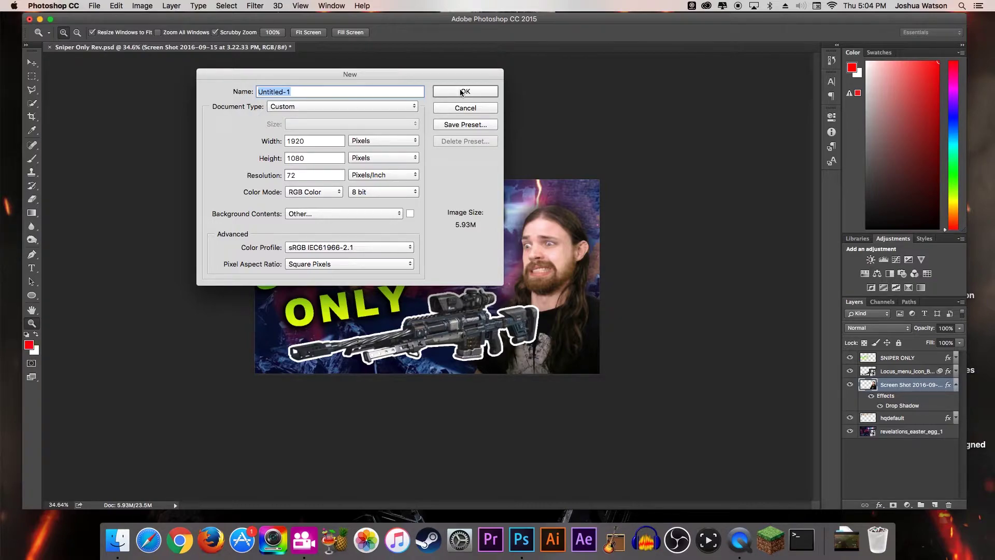
key("Return")
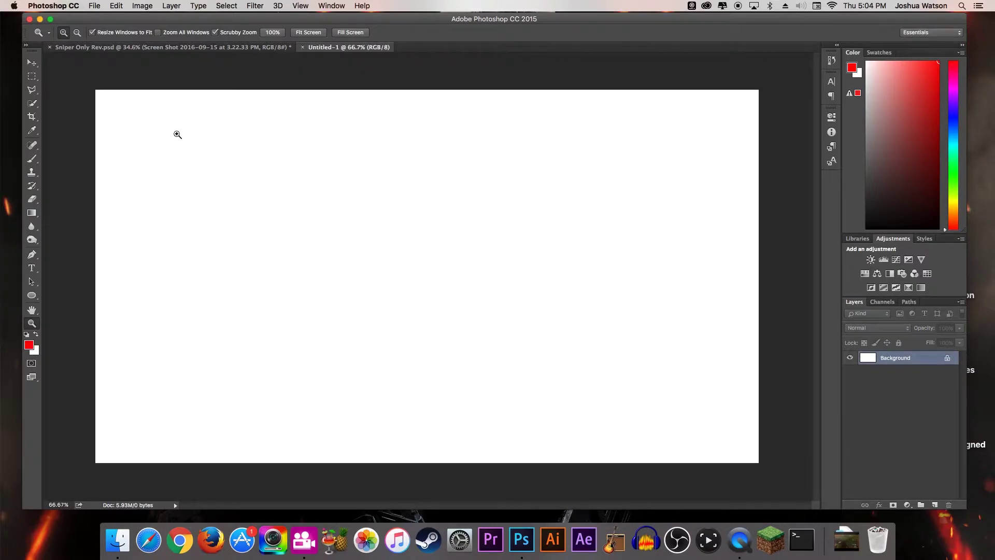
mouse_move(420, 185)
left_mouse_down()
mouse_move(363, 205)
mouse_move(411, 198)
left_mouse_up()
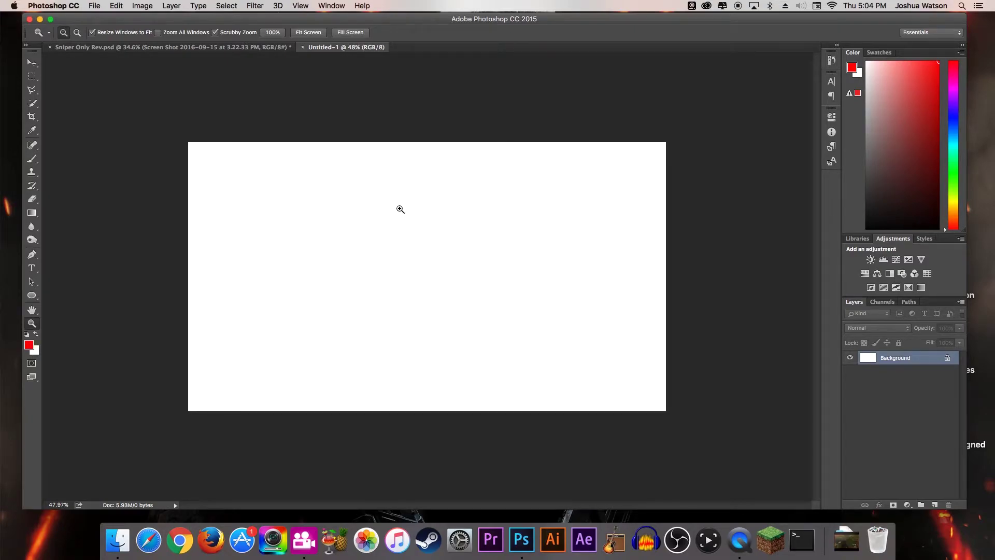
left_click_drag(416, 215, 397, 233)
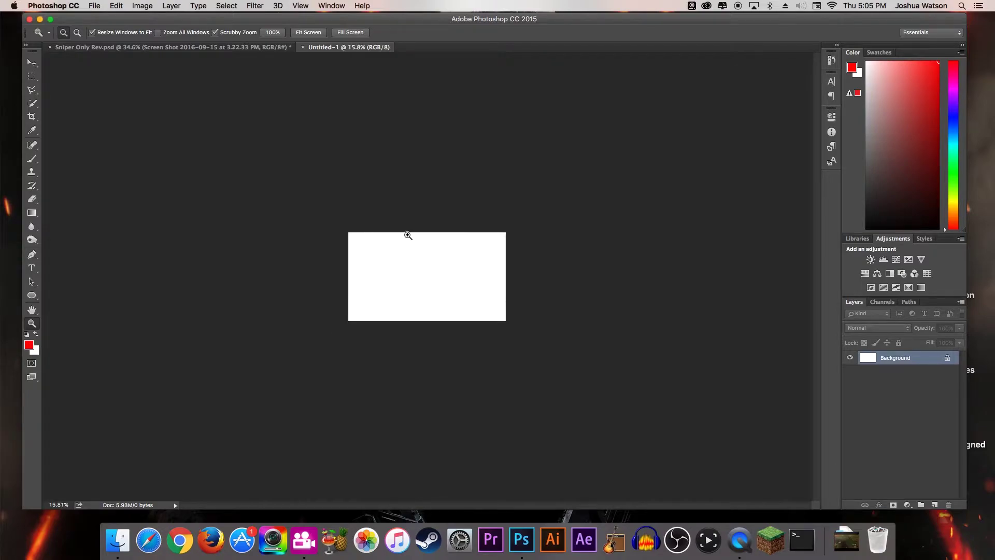
left_click_drag(460, 265, 491, 251)
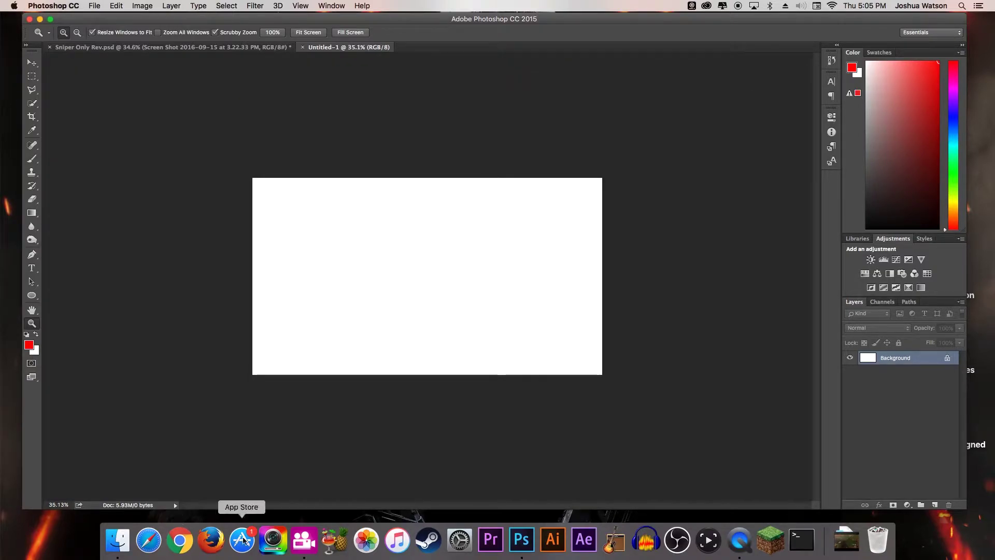
Place revelations_easter_egg_1.jpg from the Desktop folder into the blank document.
left_click(116, 554)
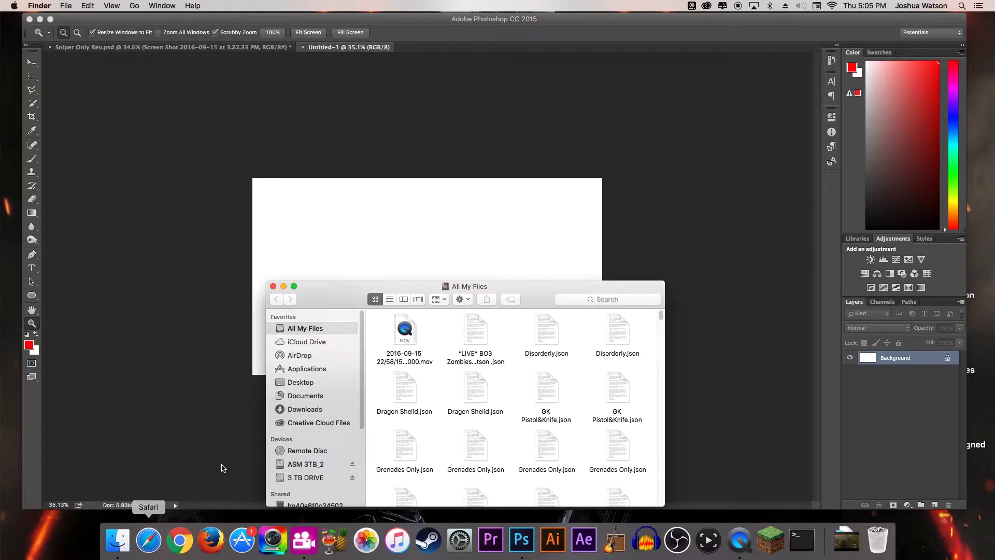
left_click(303, 384)
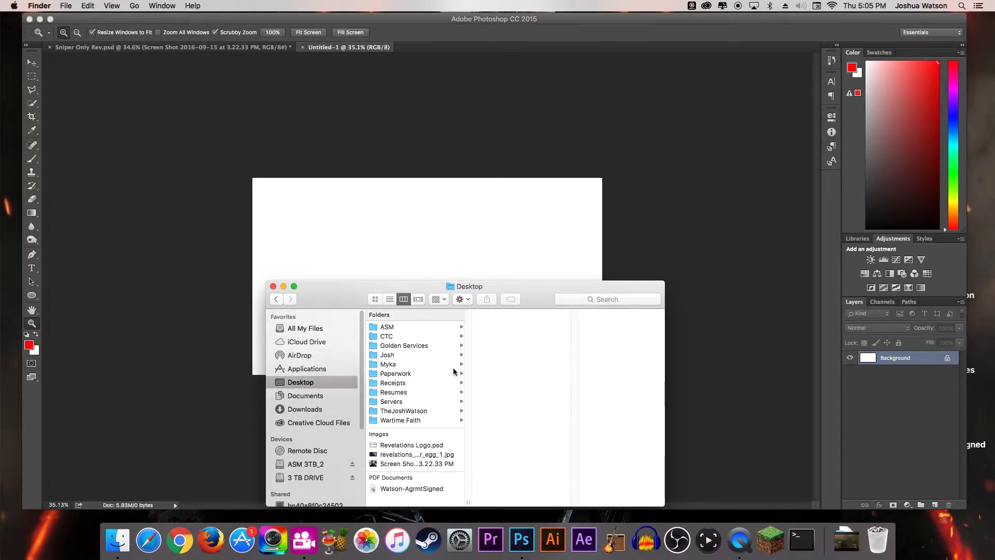
left_click(404, 456)
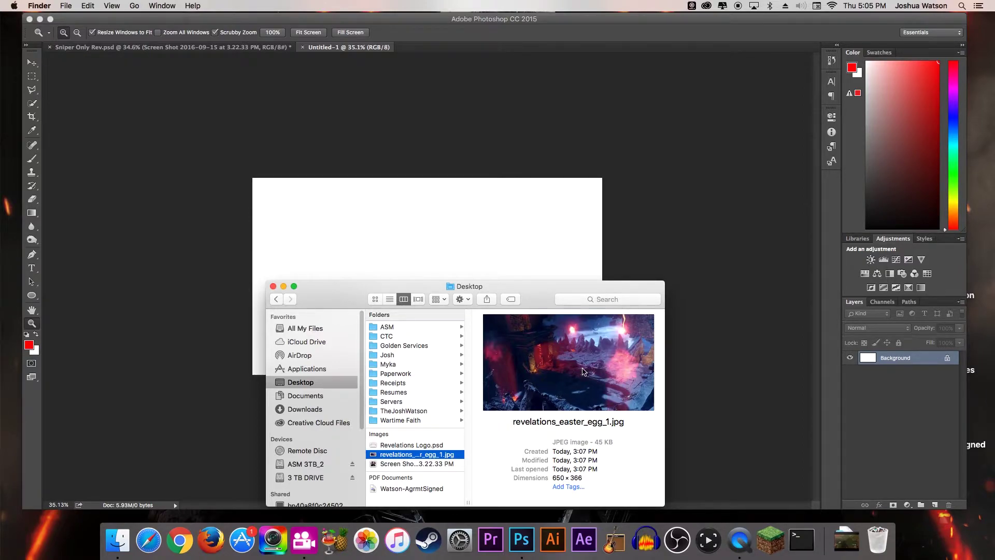
left_click_drag(413, 454, 385, 243)
left_click_drag(463, 288, 442, 300)
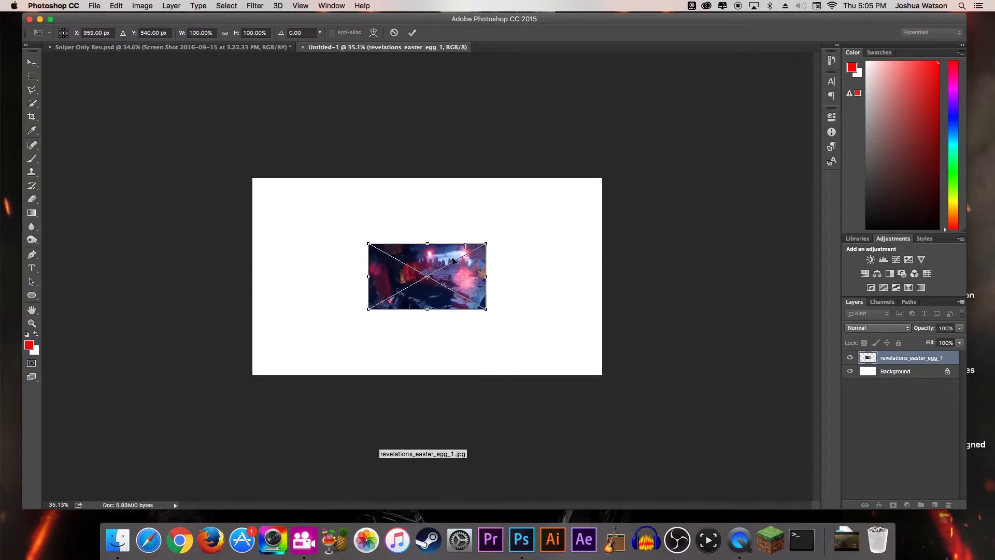
Scale the placed background image to about 295% so its corners meet the canvas corners and it fills the whole canvas.
left_click_drag(485, 242, 602, 180)
left_click_drag(370, 310, 258, 384)
key("Return")
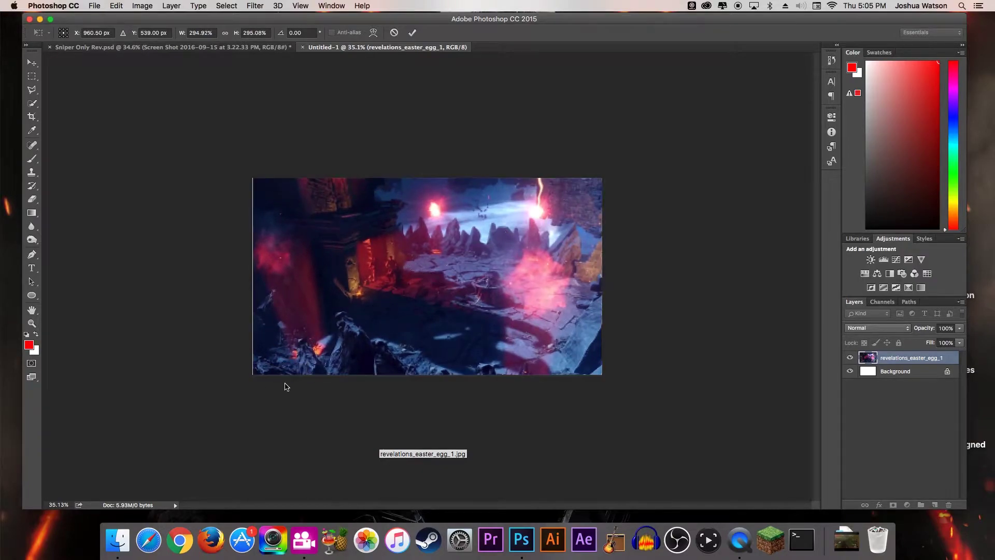
key("z")
key("ctrl+t")
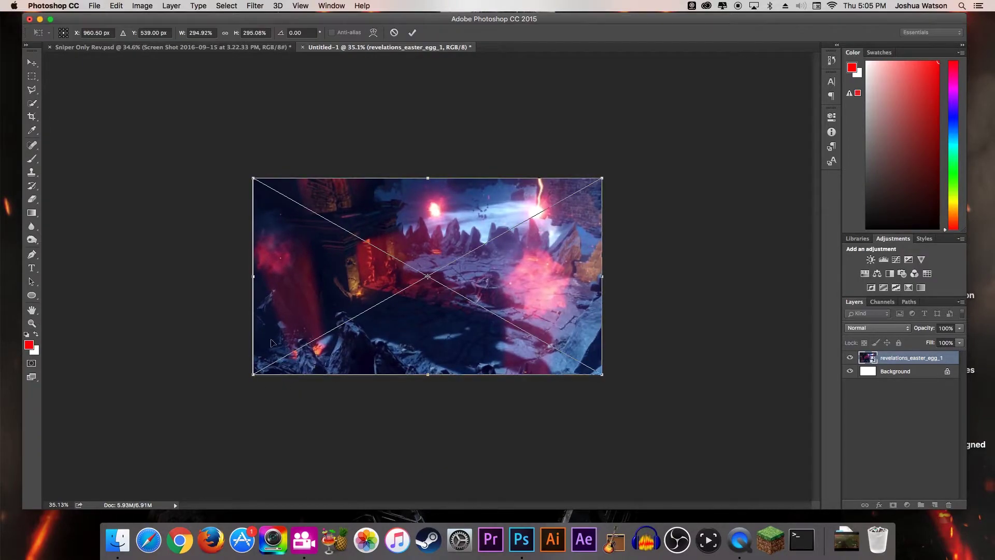
left_click_drag(253, 375, 253, 374)
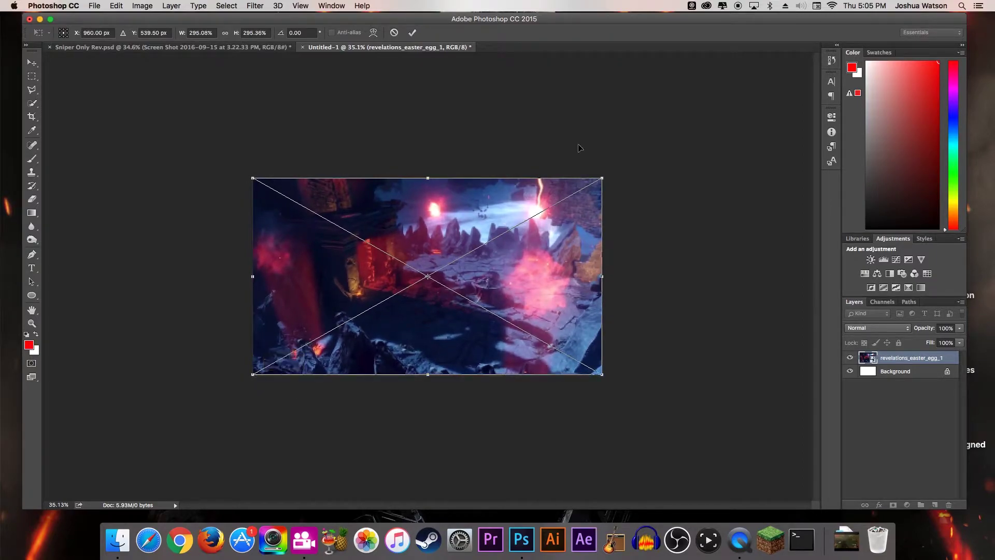
left_click_drag(601, 172, 601, 173)
key("Return")
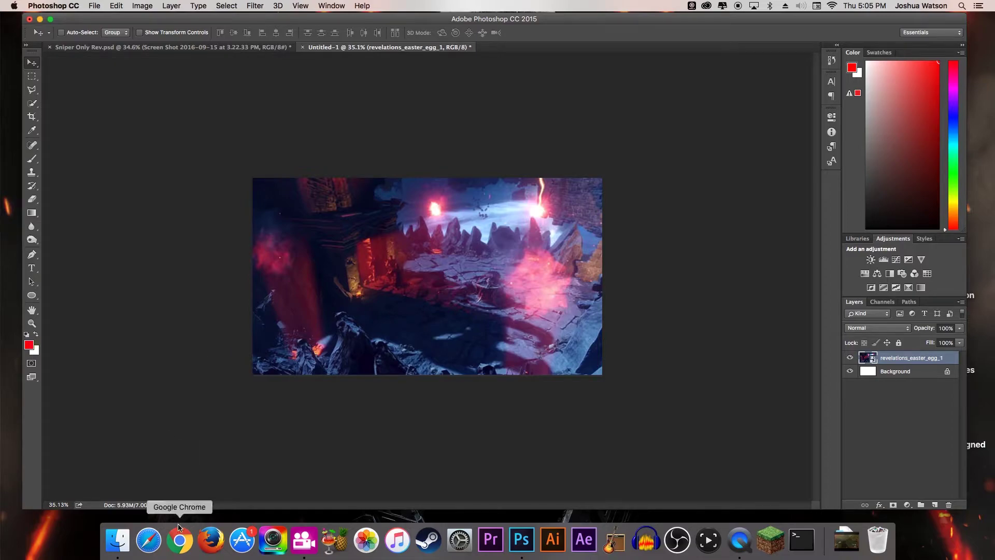
Search Finder for "locus" and place Locus_menu_icon_BO3.png on top of the background image.
left_click(115, 547)
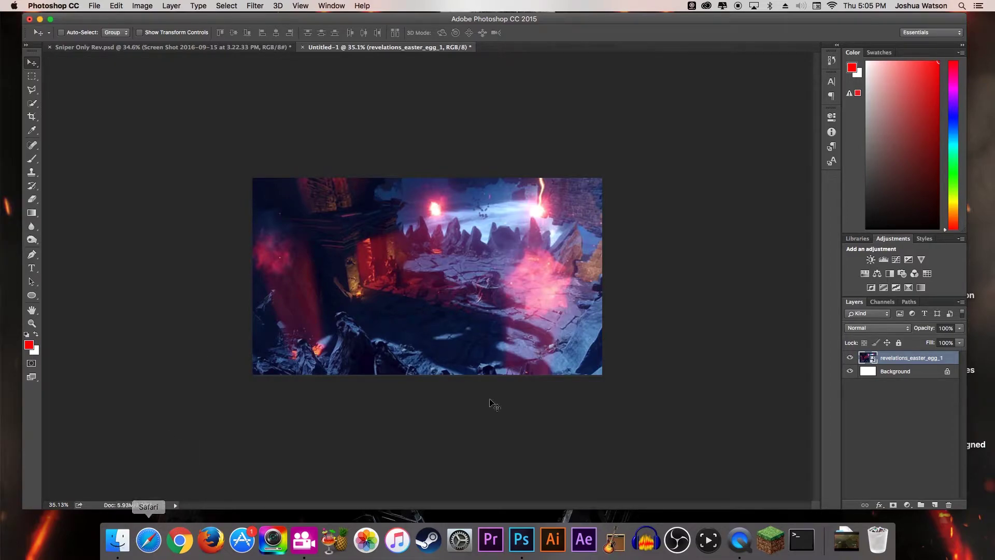
left_click(608, 296)
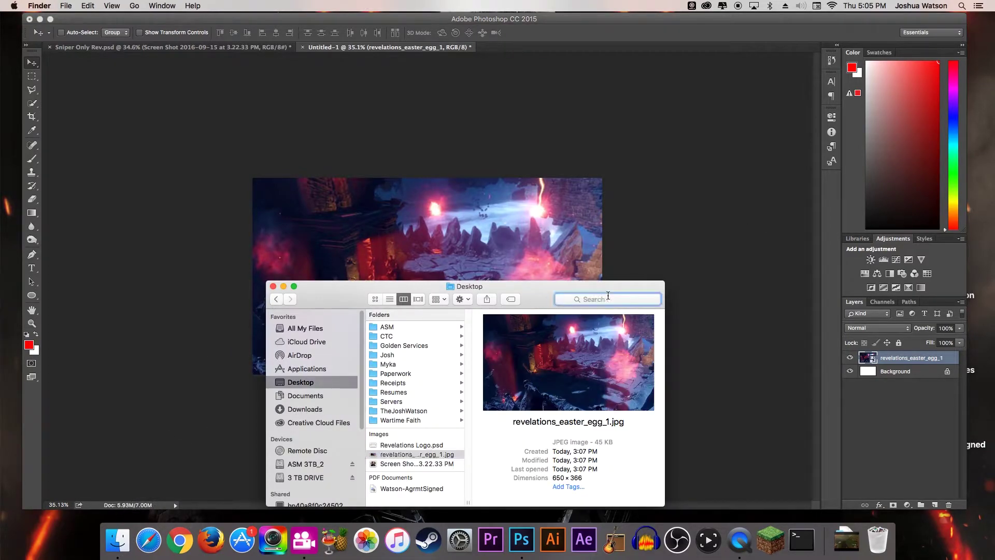
type("locus")
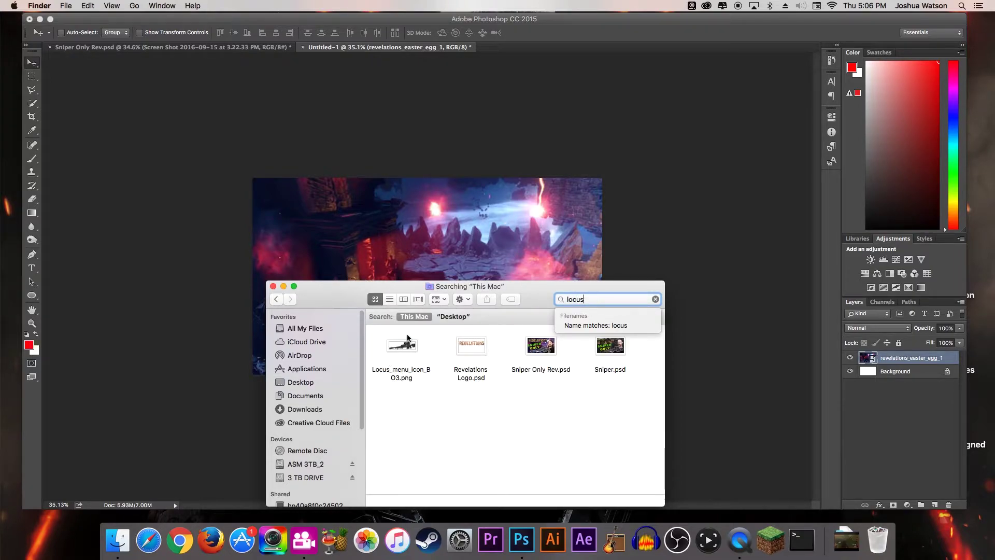
left_click_drag(407, 338, 479, 268)
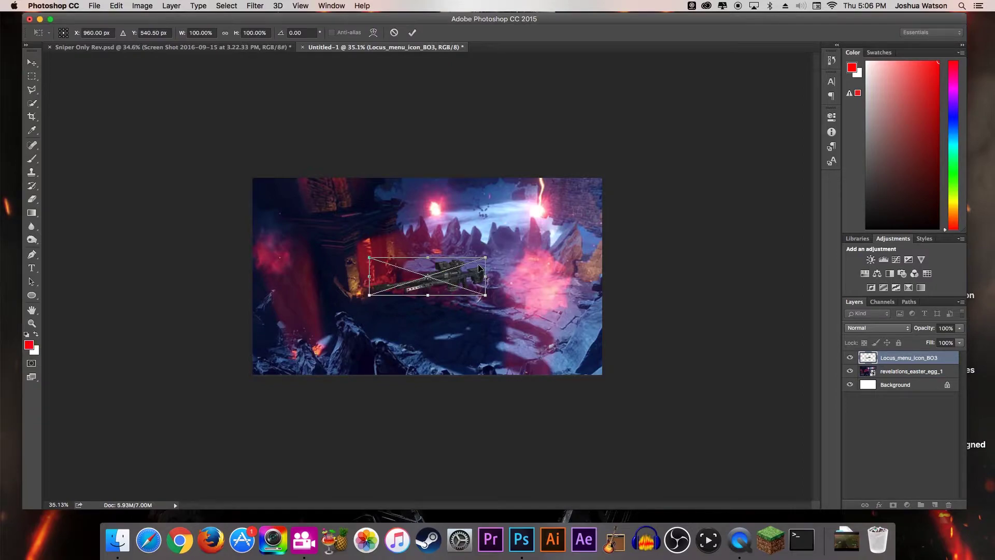
Enlarge the rifle image to about 198% and position it in the lower right part of the canvas.
left_click_drag(490, 258, 600, 220)
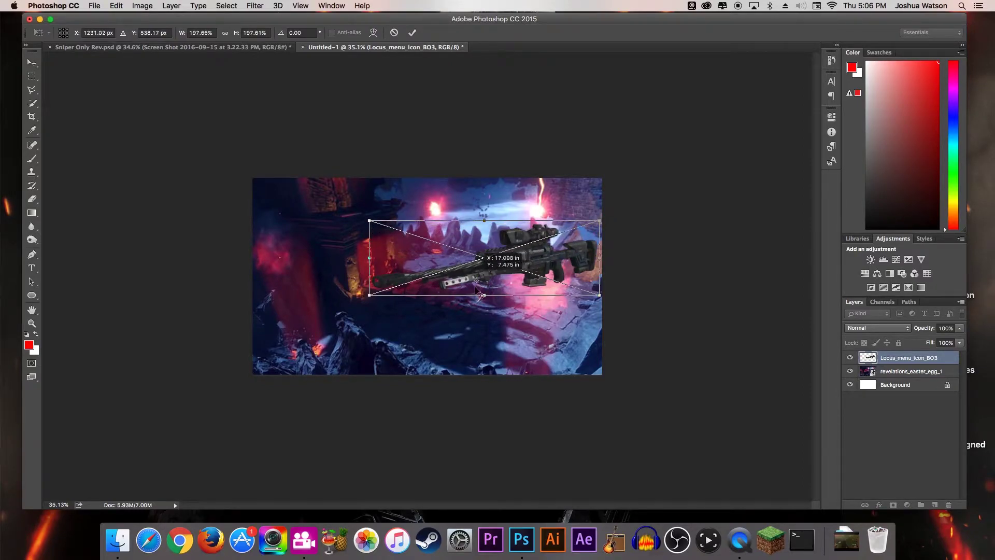
left_click_drag(540, 257, 525, 303)
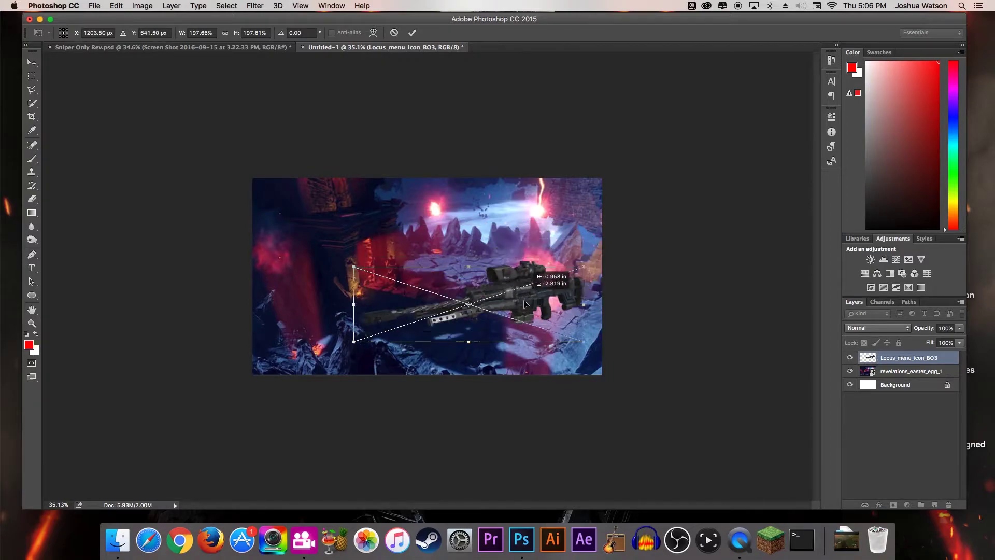
key("Return")
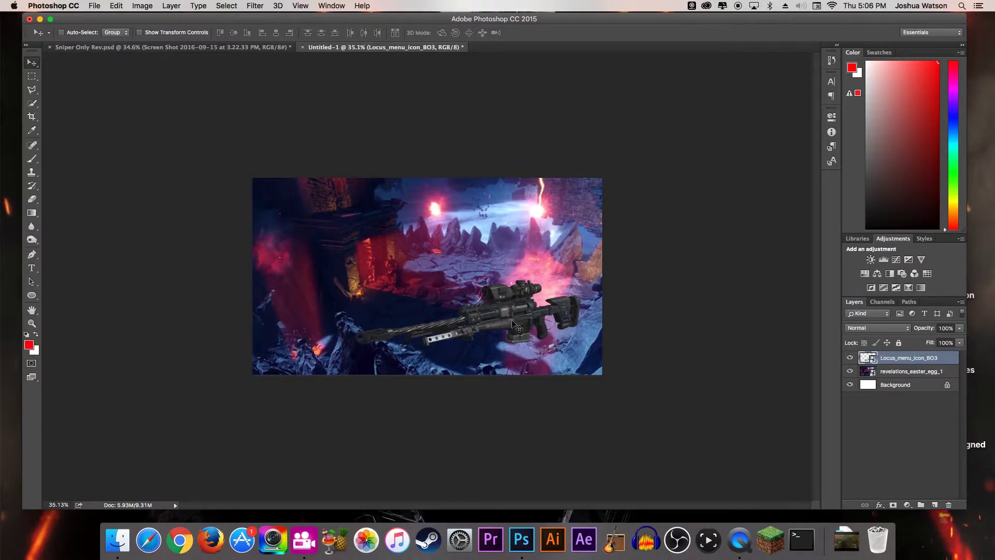
mouse_move(515, 310)
left_mouse_down()
mouse_move(514, 322)
mouse_move(519, 314)
left_mouse_up()
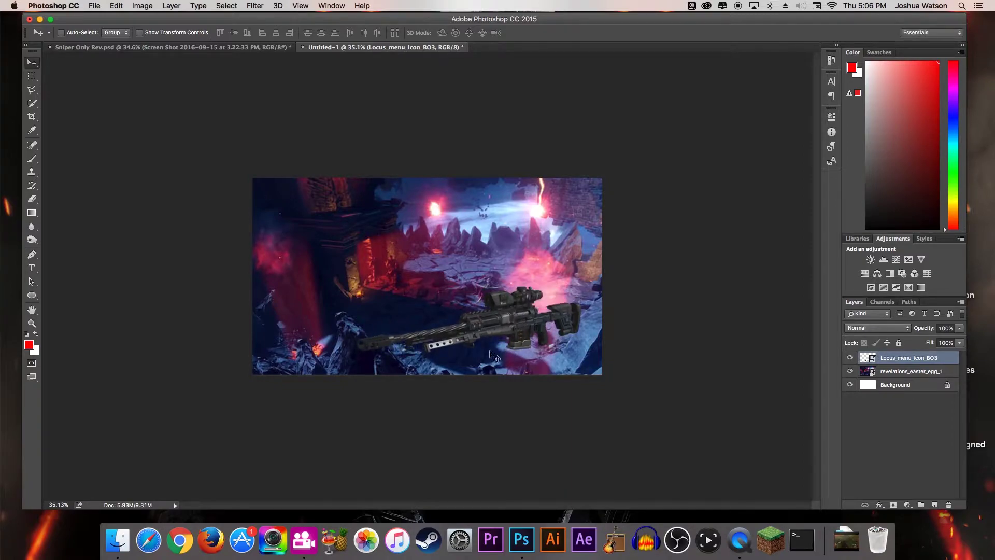
Add a white 6 px outside stroke to the rifle layer and nudge the rifle slightly down.
right_click(947, 359)
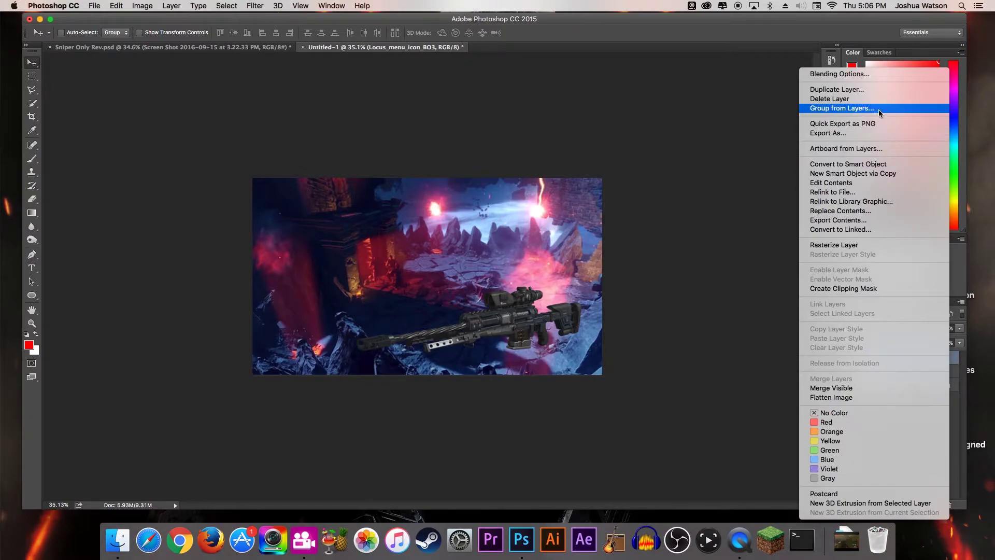
left_click(859, 75)
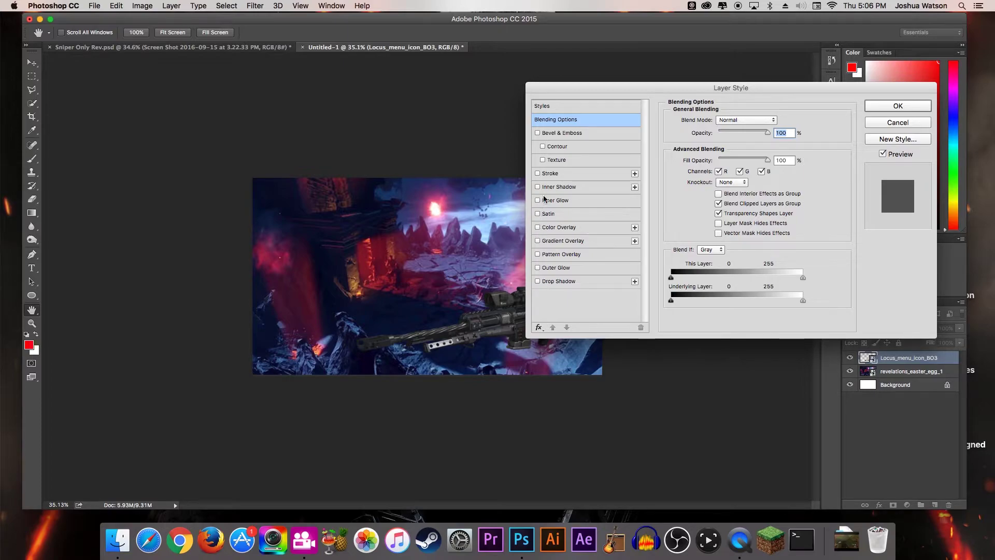
left_click(538, 174)
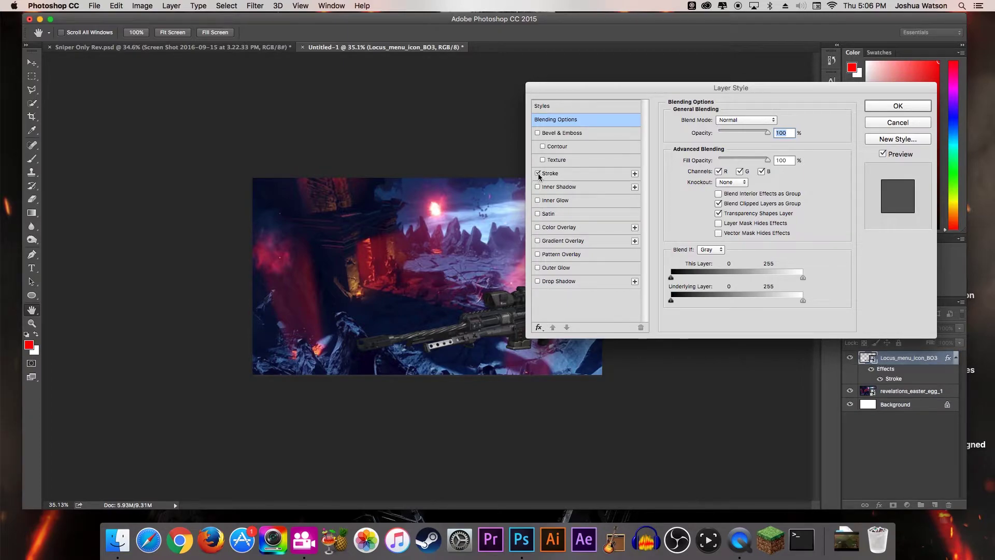
left_click(567, 173)
left_click(695, 203)
left_click(542, 126)
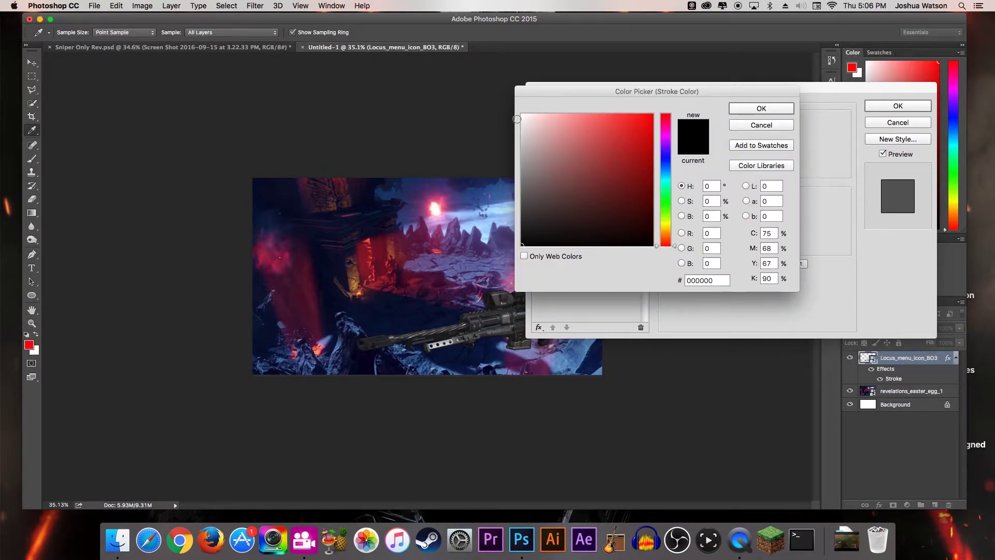
left_click(762, 109)
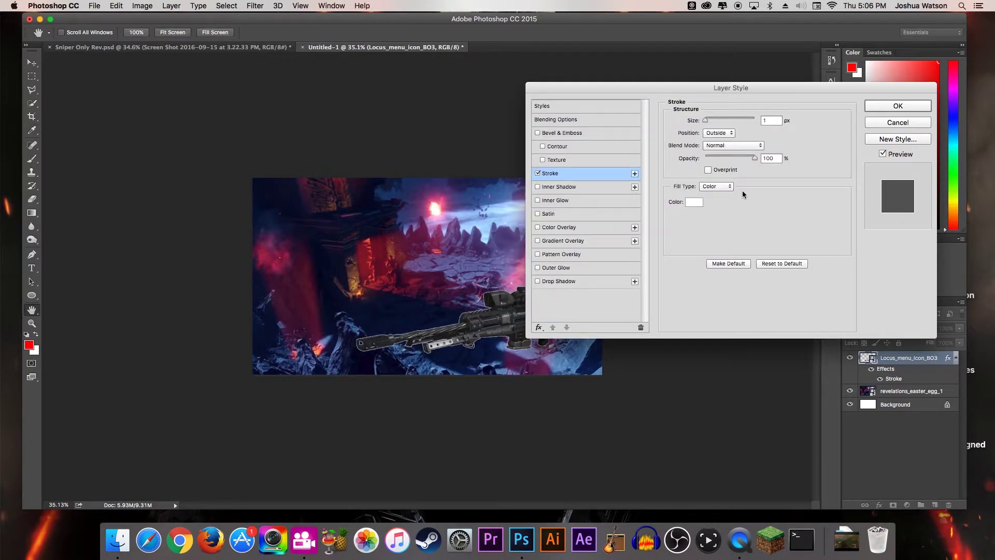
left_click_drag(707, 119, 708, 121)
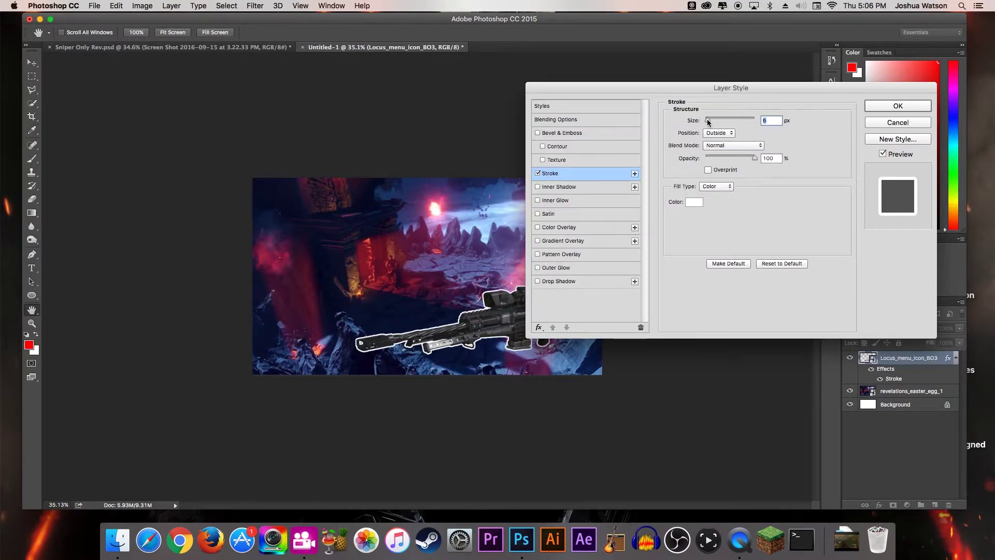
left_click(888, 107)
left_click_drag(526, 324, 528, 333)
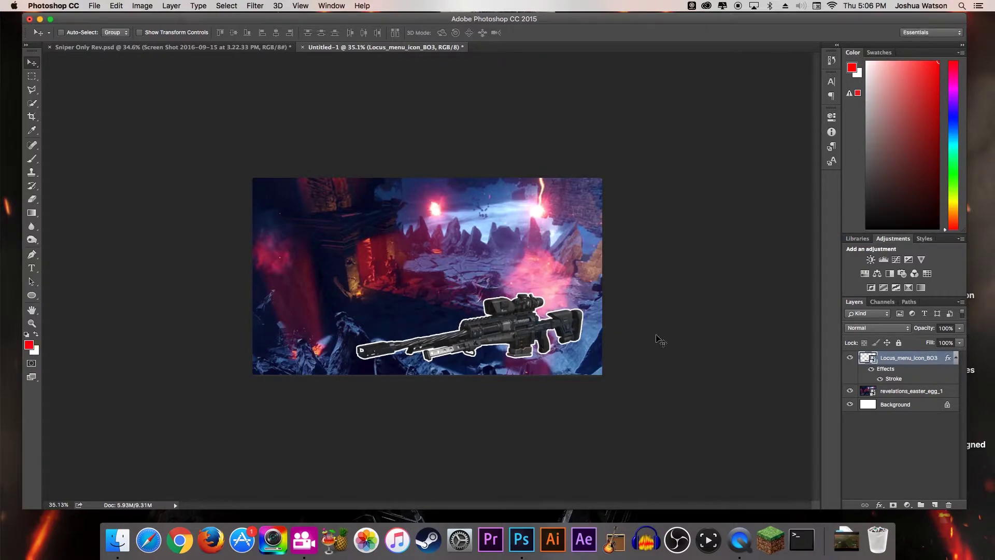
Add a drop shadow to the rifle layer with 67% opacity, 4 px distance, 26% spread and 101 px size.
double_click(901, 373)
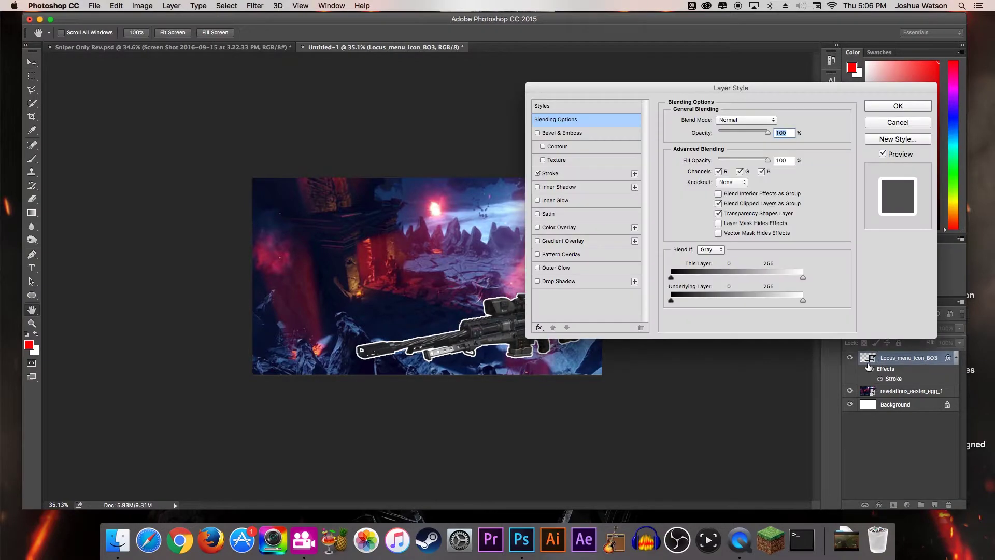
left_click(545, 281)
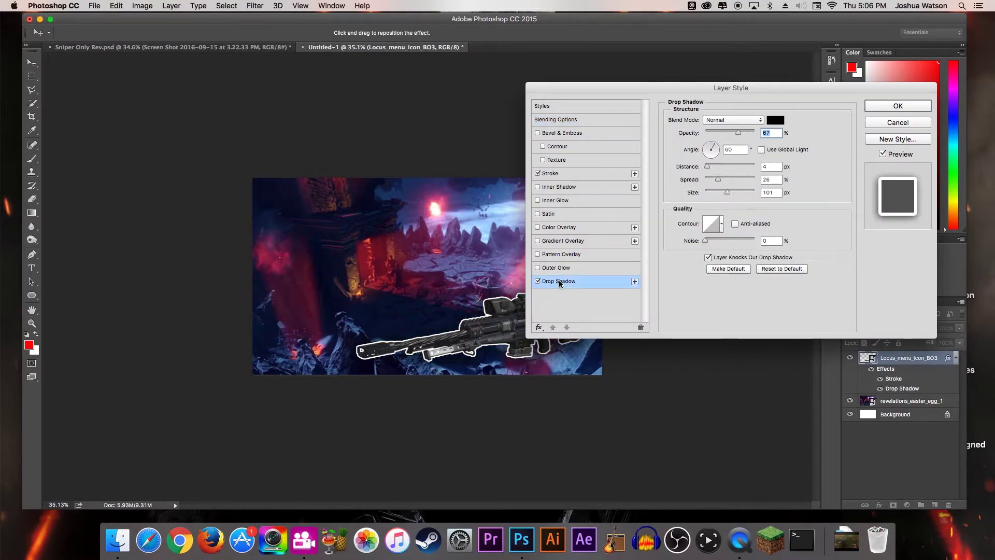
left_click(897, 107)
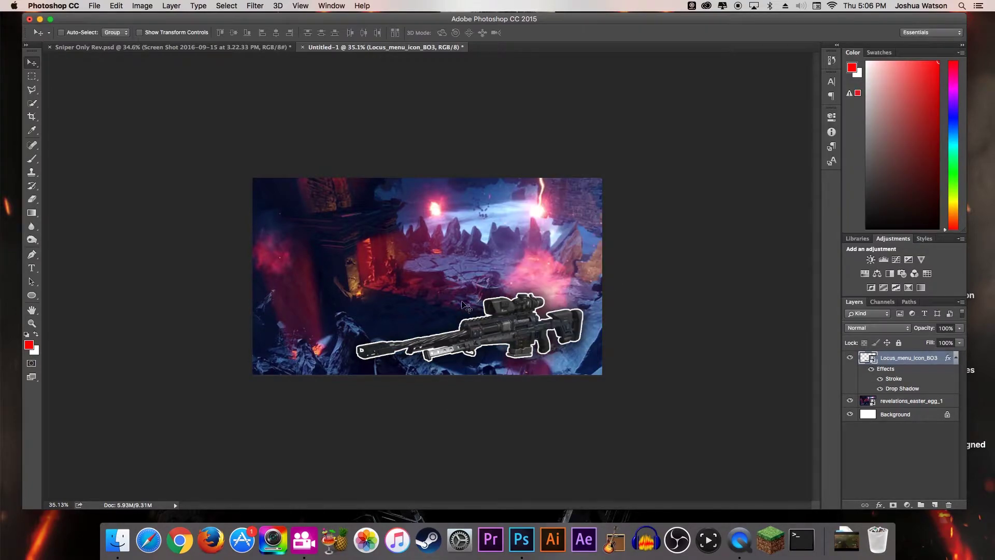
Enlarge the rifle slightly toward the lower left with Free Transform.
key("super+t")
left_click_drag(352, 364, 342, 359)
key("Return")
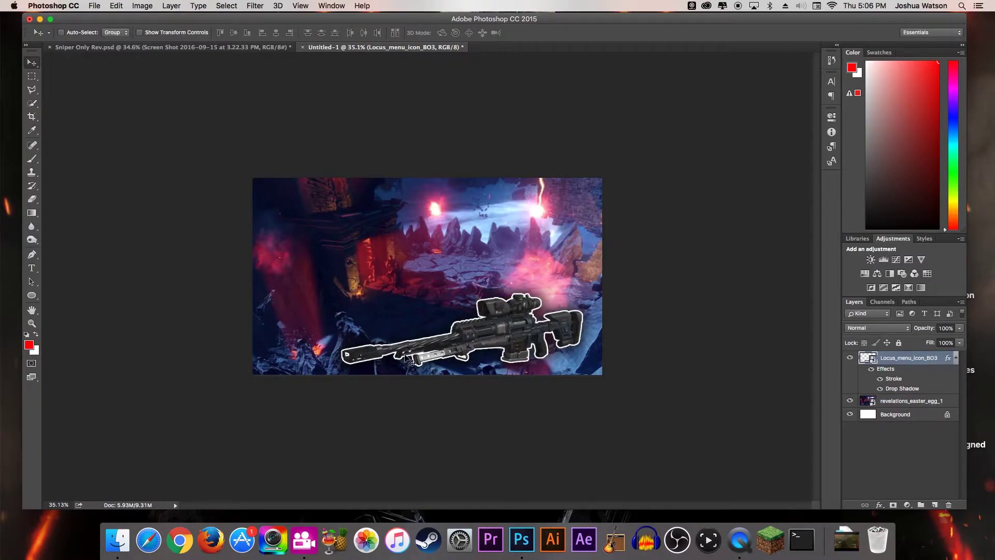
Add the centred two-line text "SNIPER ONLY" in yellow Arial Black at 77.32 pt on the left side of the canvas.
key("t")
left_click(321, 280)
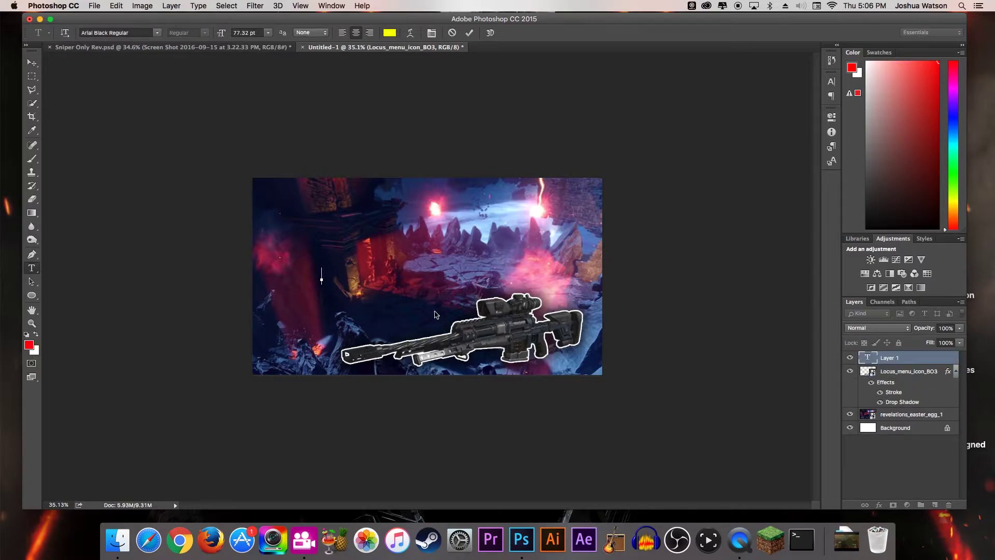
type("SNI")
type("PER ")
type("ONLY")
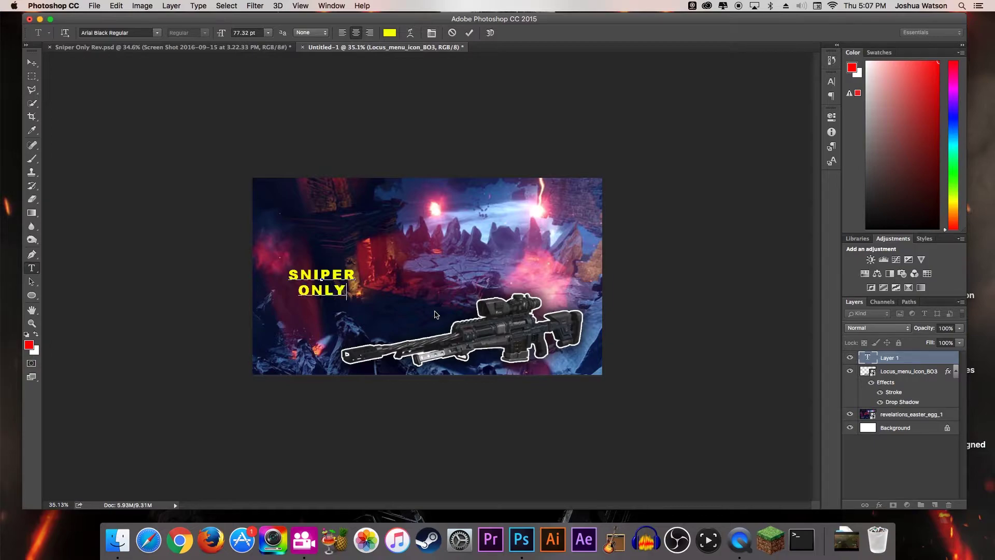
left_click(900, 358)
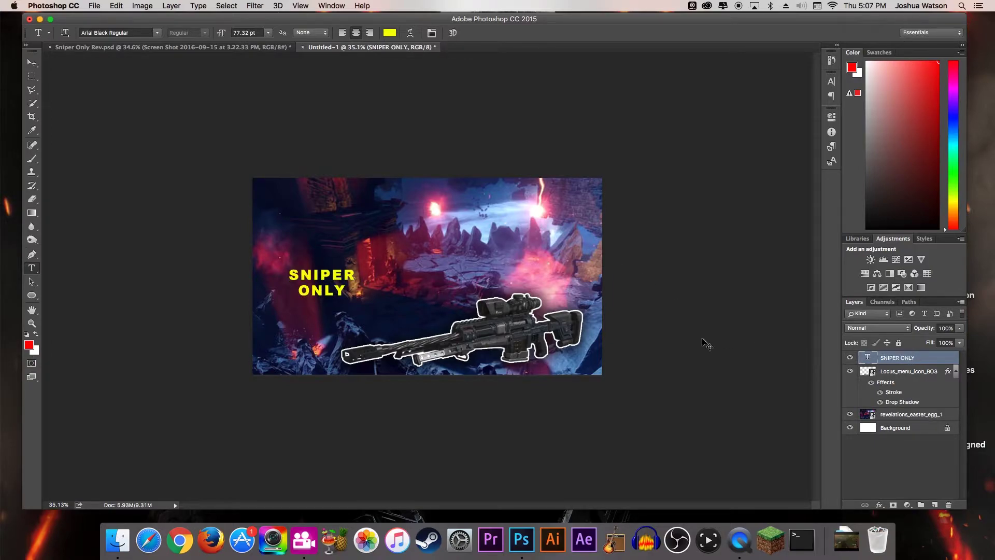
Enlarge the "SNIPER ONLY" text to about 151 pt with Free Transform, tilt it upward to the right and place it beside the rifle barrel.
key("super+t")
left_click_drag(356, 268, 446, 204)
left_click_drag(407, 243, 382, 281)
key("Return")
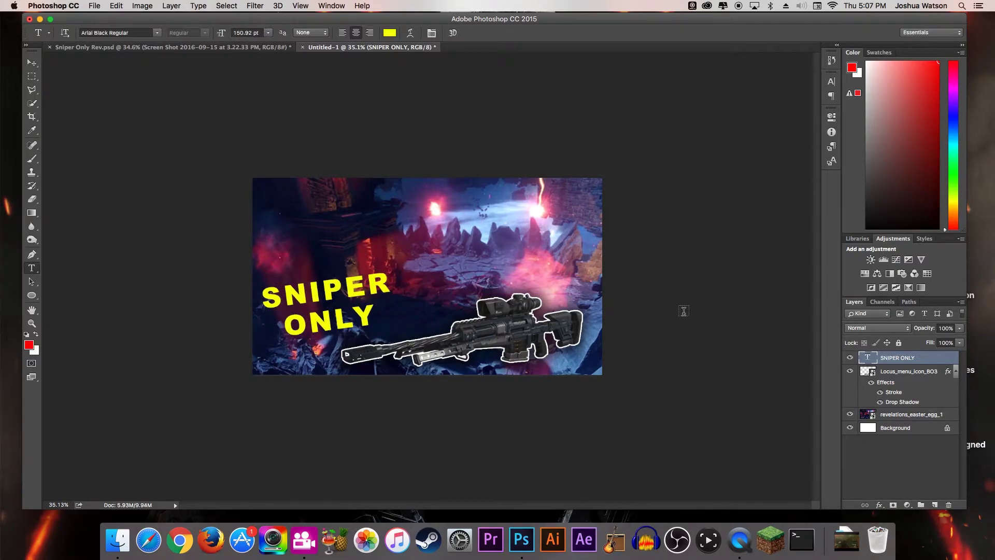
Add a drop shadow to the SNIPER ONLY text layer with 94% opacity, 4 px distance, 34% spread and 90 px size.
double_click(936, 361)
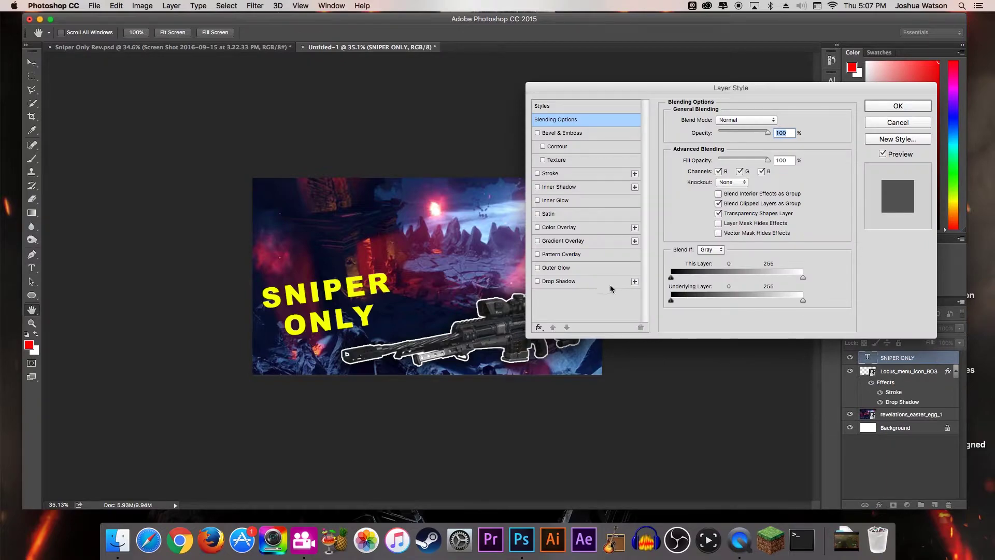
left_click(542, 282)
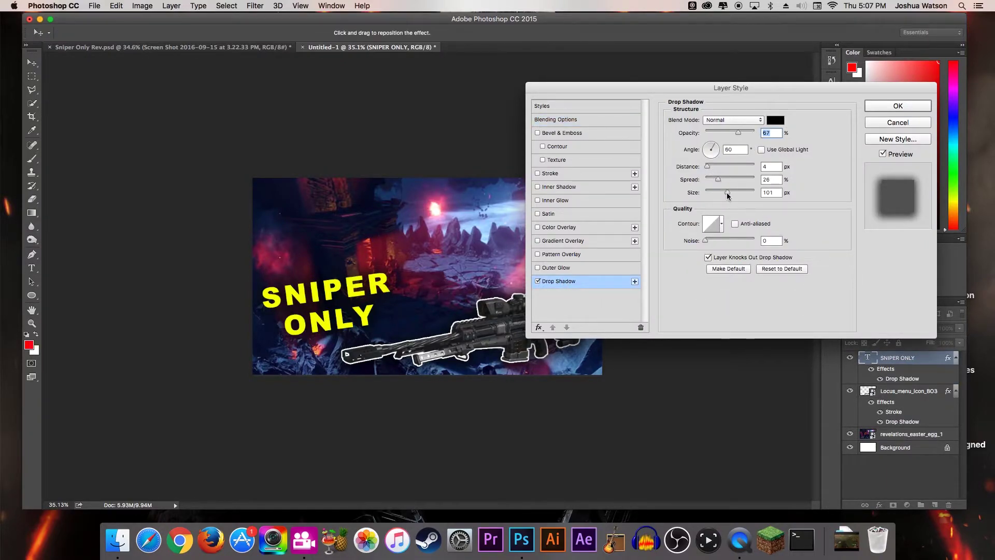
left_click_drag(715, 180, 725, 179)
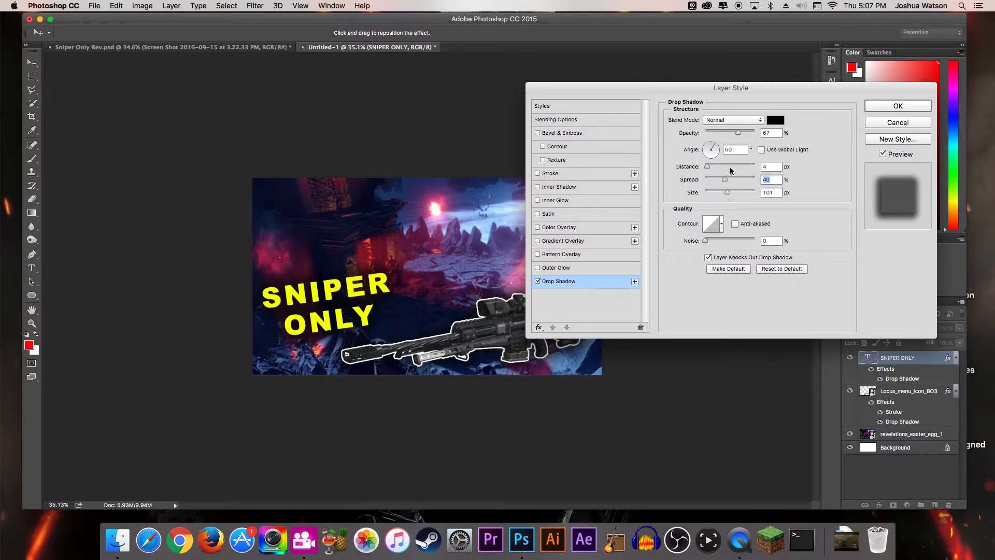
left_click_drag(740, 135, 754, 134)
mouse_move(722, 177)
left_mouse_down()
mouse_move(720, 191)
mouse_move(723, 181)
left_mouse_up()
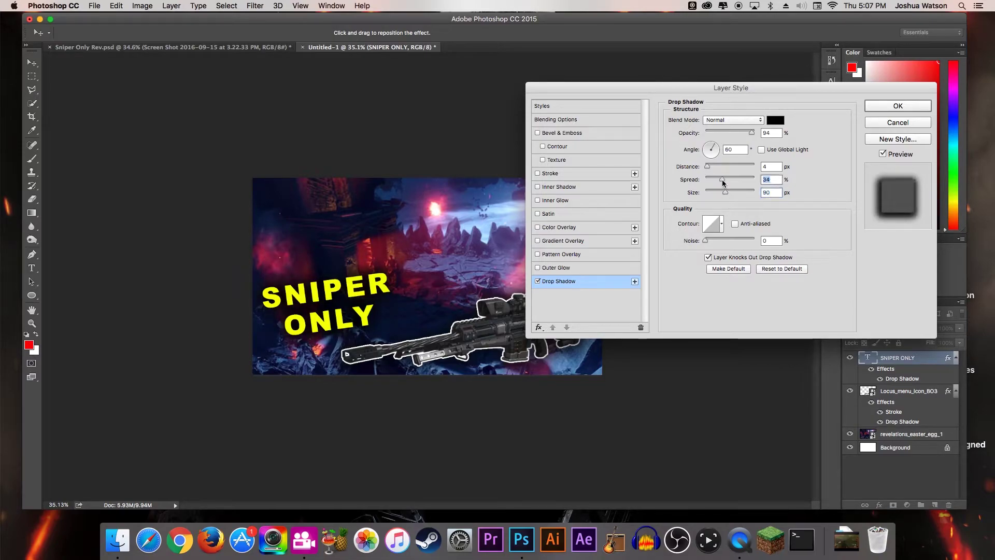
left_click(897, 106)
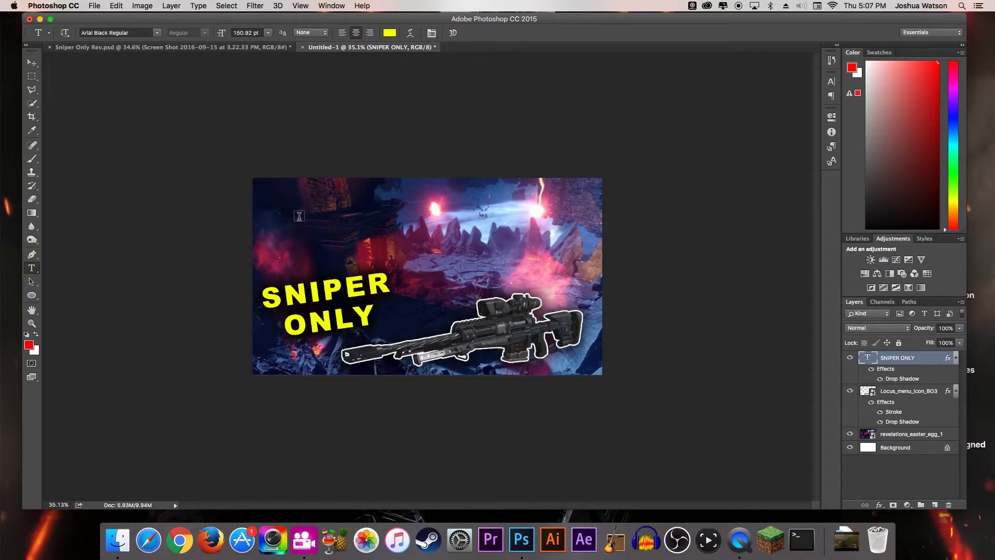
Place Revelations Logo.psd from Finder into the thumbnail, scale it to about 60% and position it in the canvas's upper-left area.
left_click(118, 540)
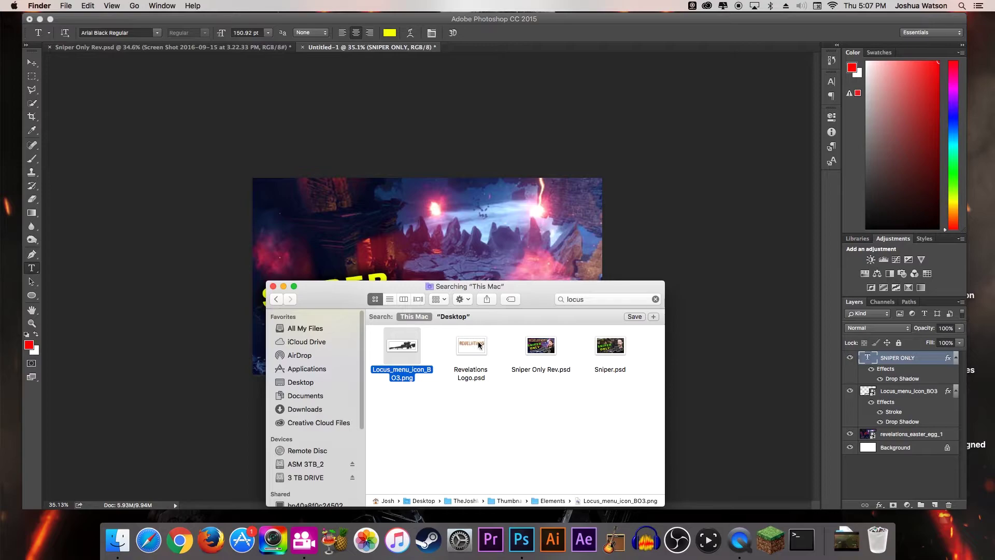
left_click_drag(477, 351, 481, 263)
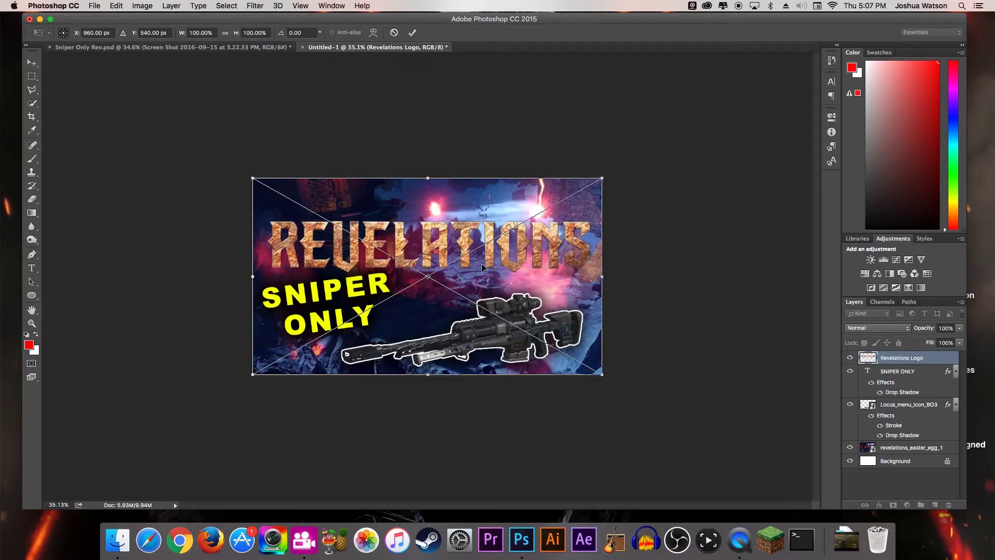
left_click_drag(602, 179, 500, 234)
left_click_drag(429, 270, 428, 201)
left_click_drag(503, 163, 435, 191)
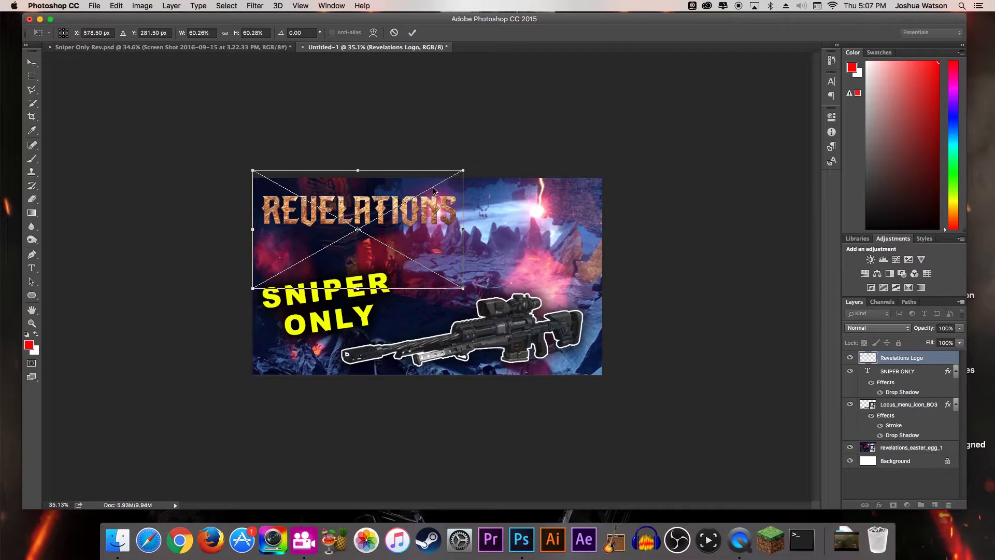
key("Return")
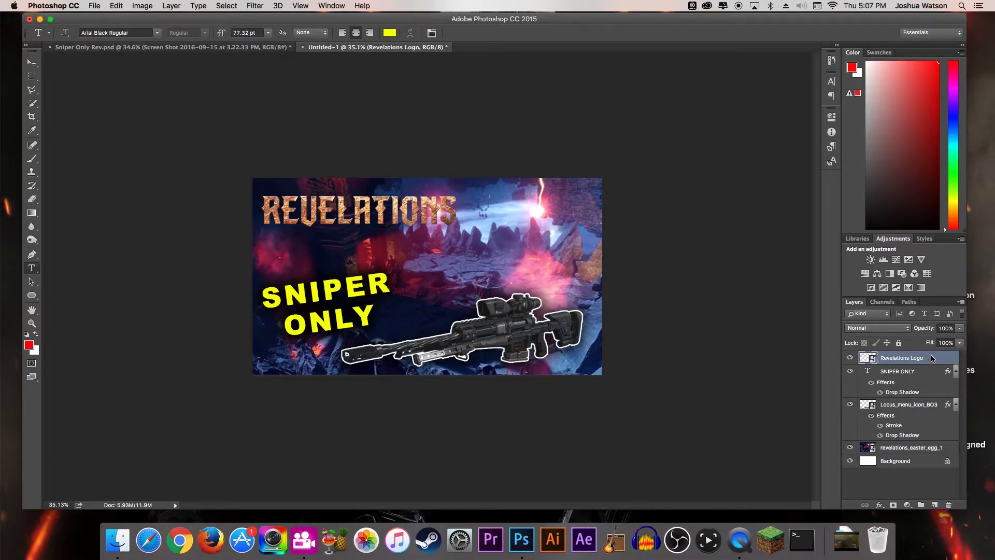
Add a drop shadow to the Revelations Logo layer.
double_click(932, 359)
left_click(541, 283)
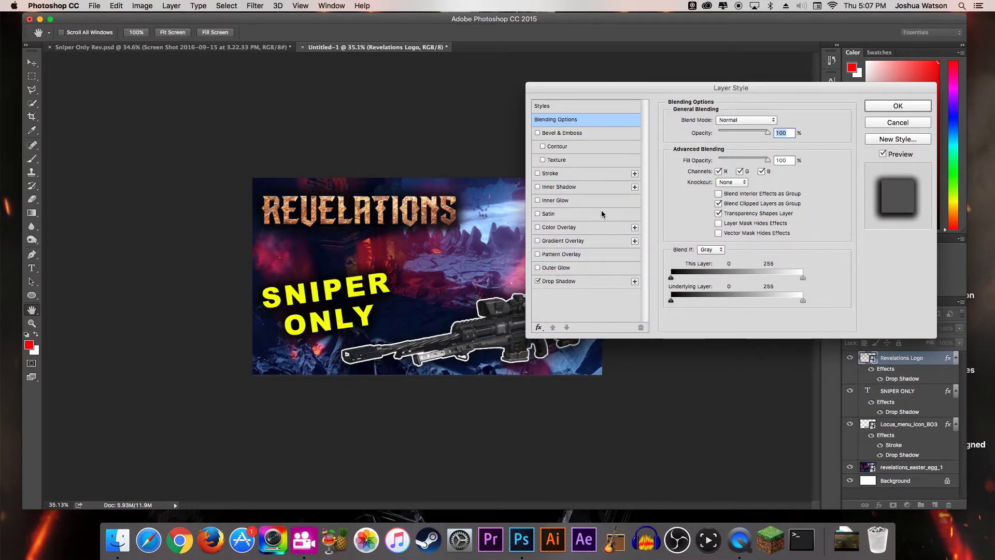
left_click(898, 106)
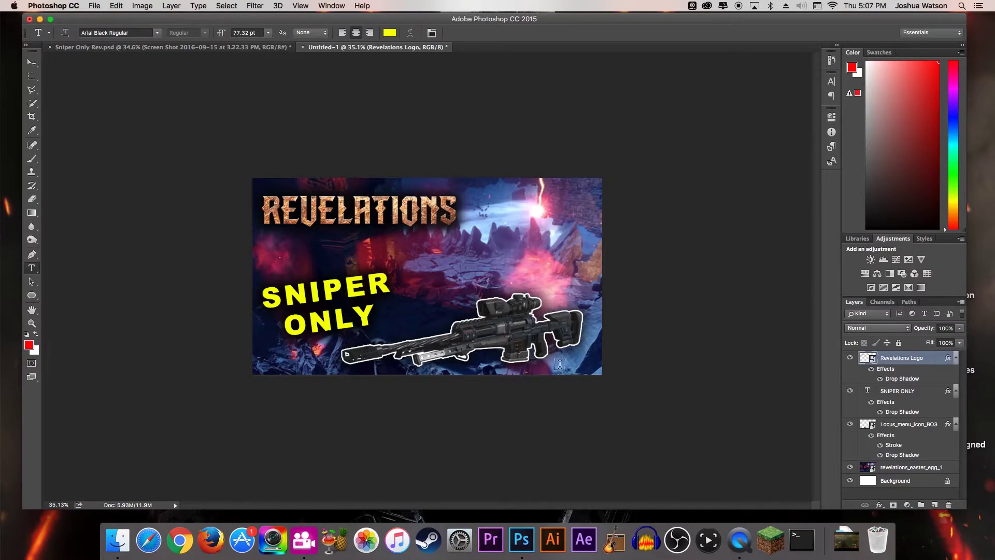
Enlarge the SNIPER ONLY text to about 123% with Free Transform, extending it toward the upper right.
left_click(911, 393)
key("super+t")
left_click_drag(401, 267, 435, 253)
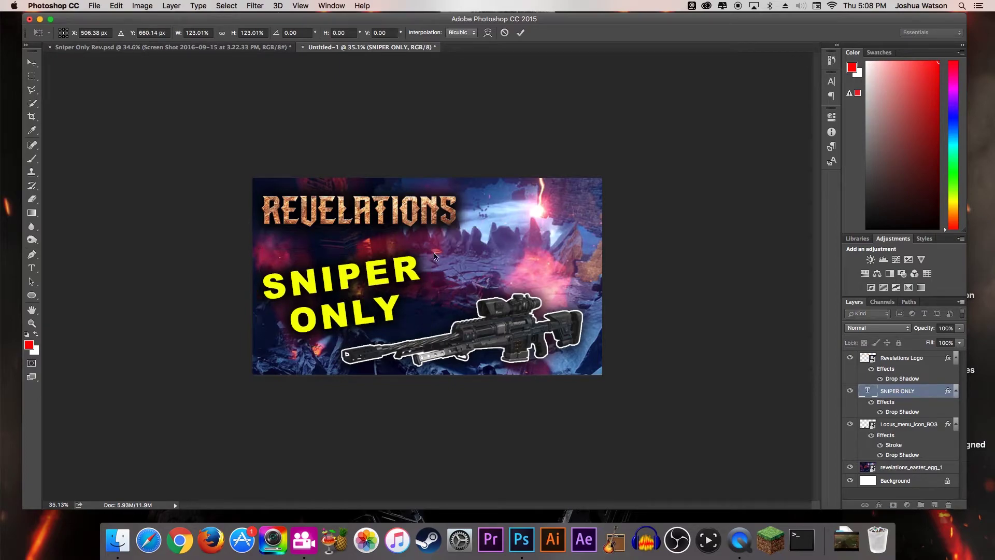
key("Return")
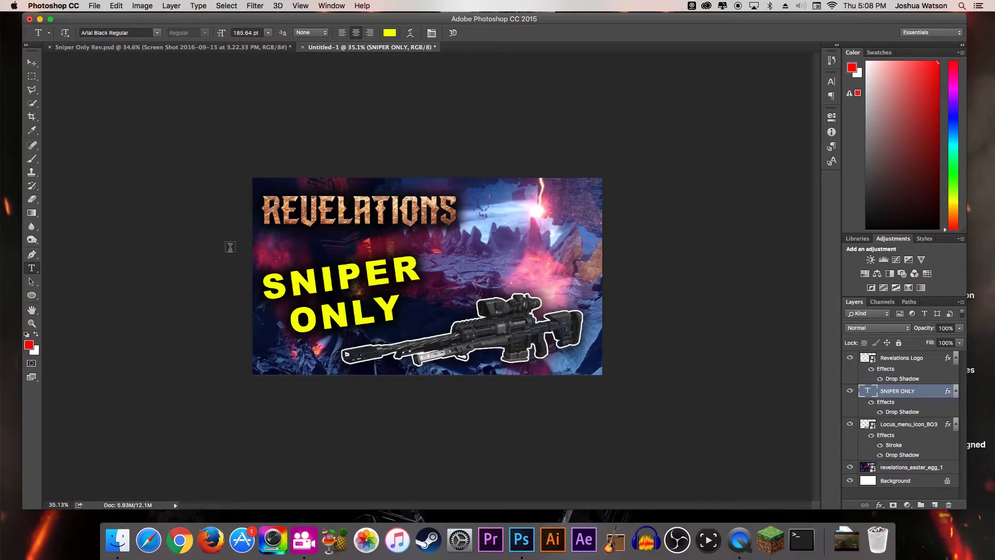
Choose the yellow-to-green Youtube1 preset for the Gradient tool and rasterize the SNIPER ONLY type layer.
left_click(31, 213)
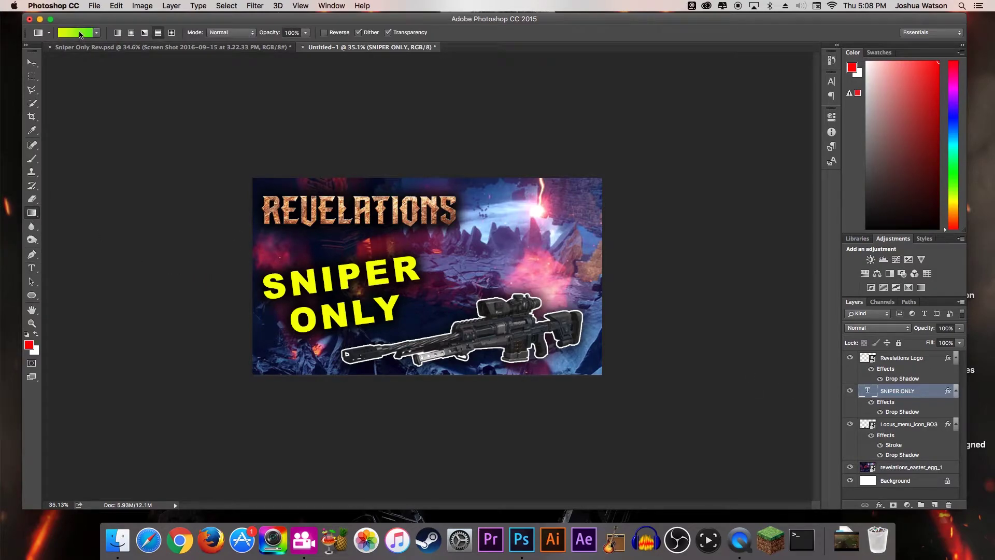
left_click(80, 35)
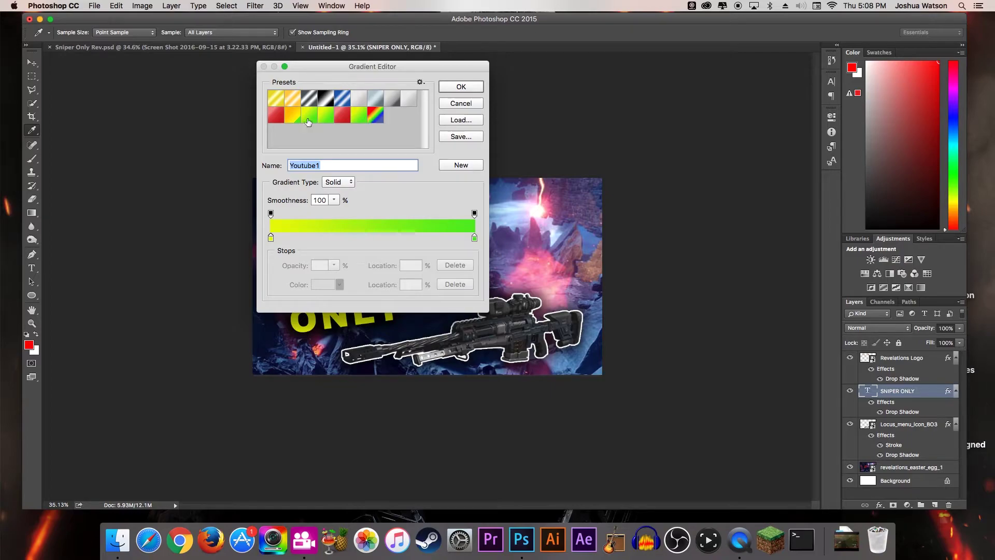
left_click(462, 87)
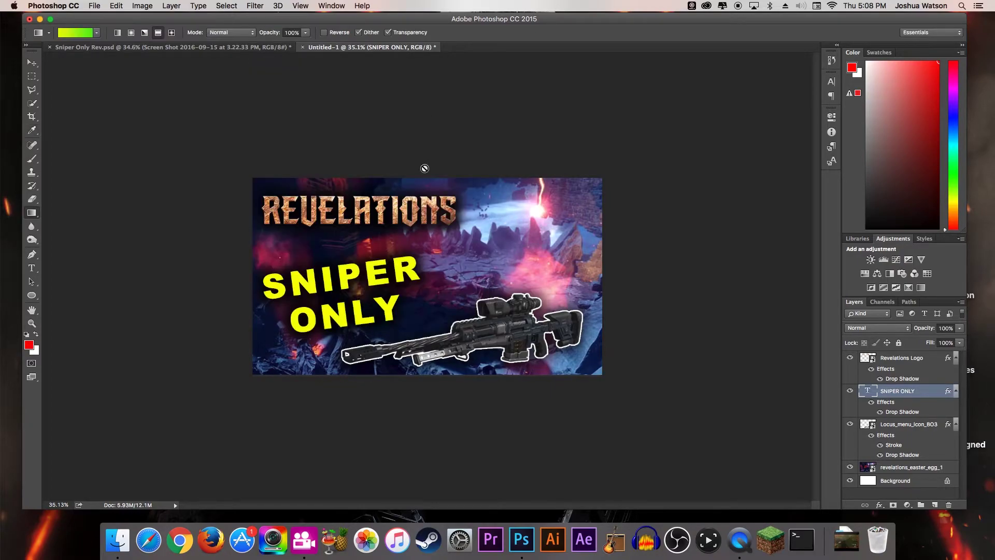
right_click(928, 393)
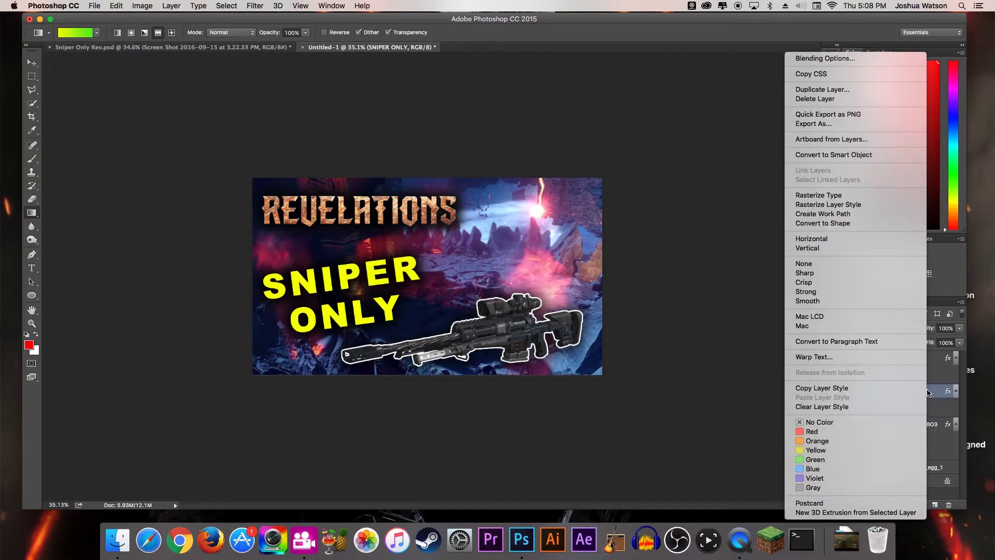
left_click(828, 196)
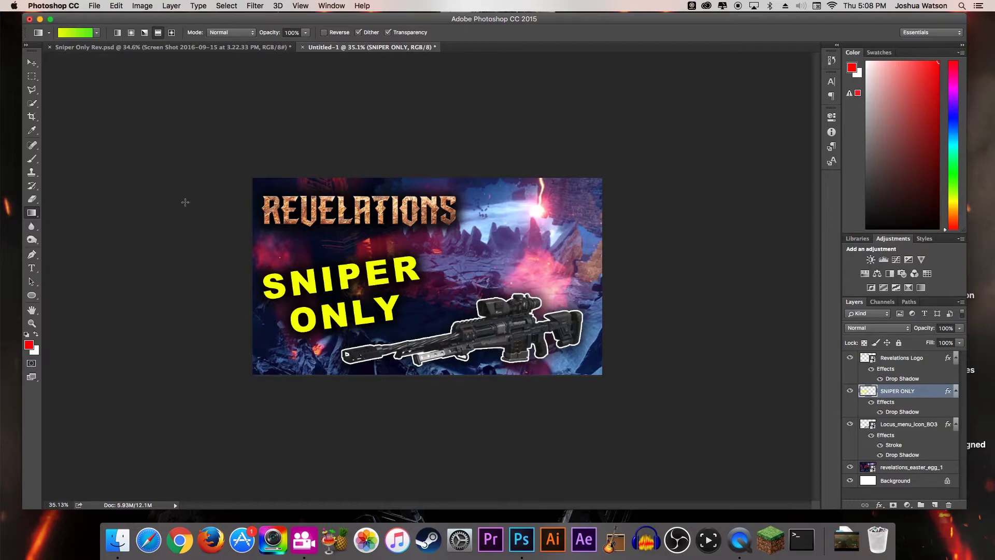
Select the SNIPER ONLY lettering and fill it with a vertical gradient from green on the upper word to yellow on the lower, then deselect.
key("m")
left_click_drag(254, 245, 454, 344)
key("v")
key("ctrl+d")
key("g")
left_click_drag(324, 253, 353, 328)
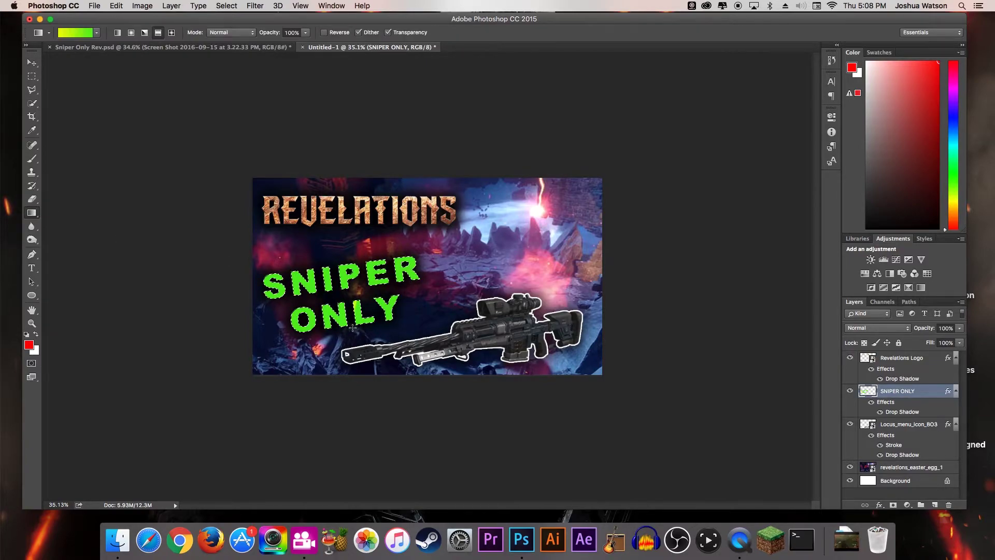
key("super+z")
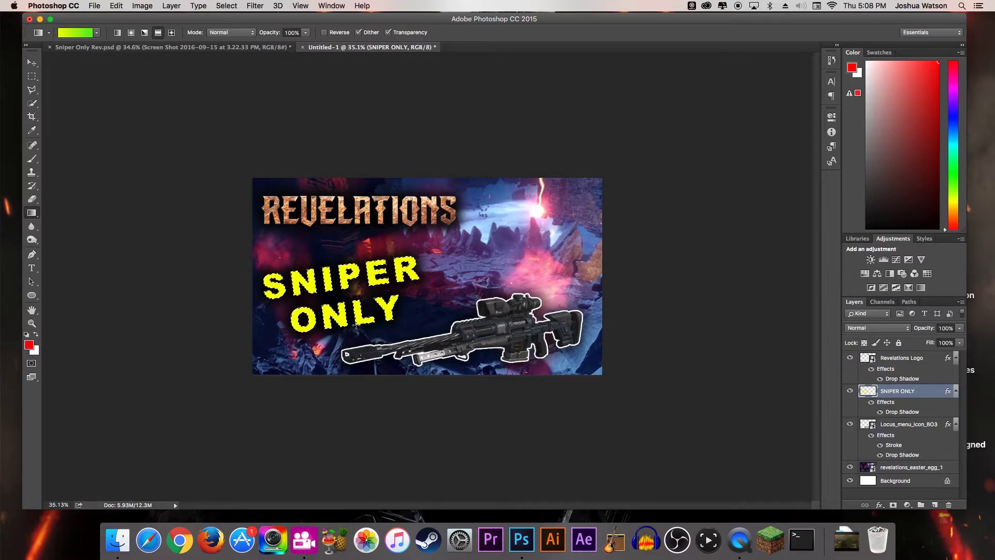
left_click_drag(349, 259, 358, 328)
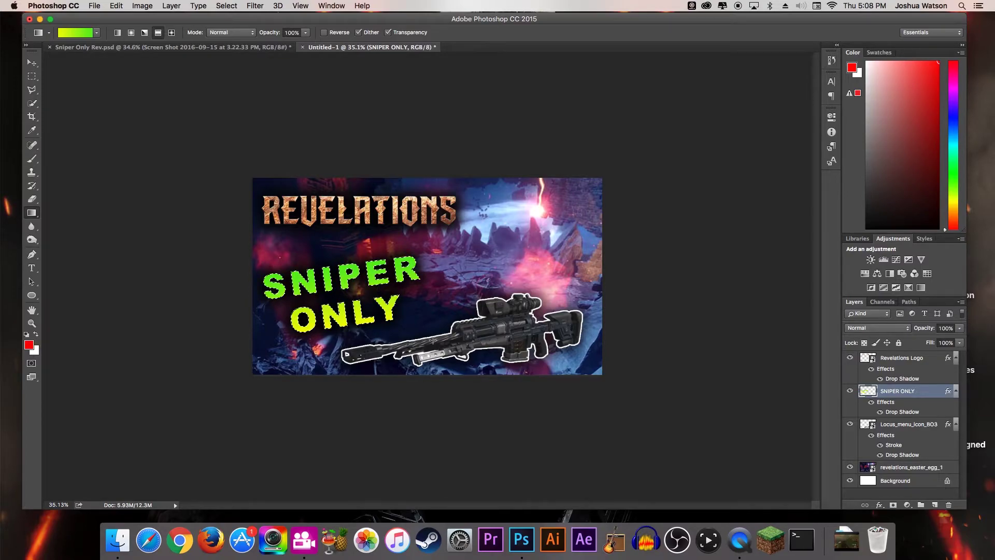
key("super+d")
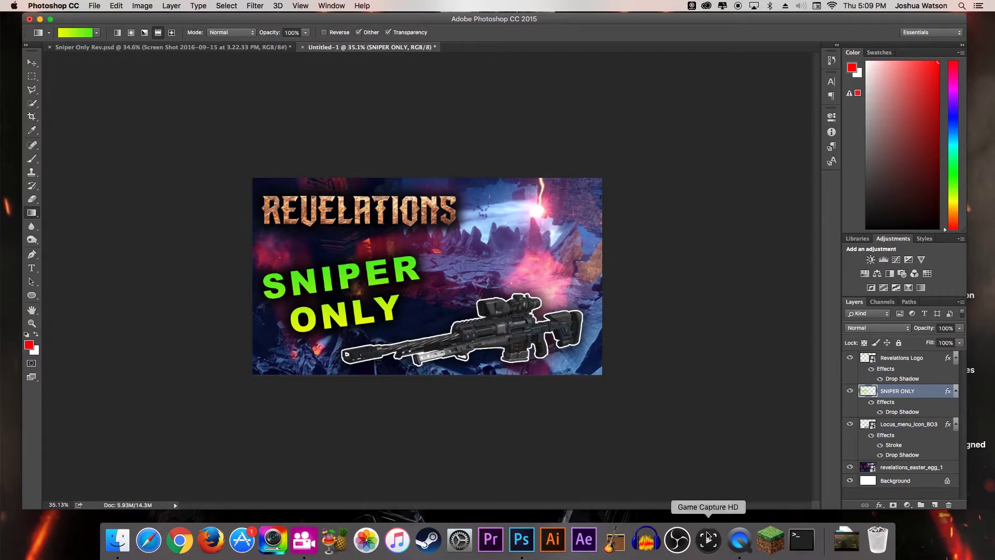
Place the Desktop image "Screen Shot 2016-09-15 at 3.22.33 PM", enlarge it to about 104% and fit it into the canvas's lower-right corner.
left_click(118, 540)
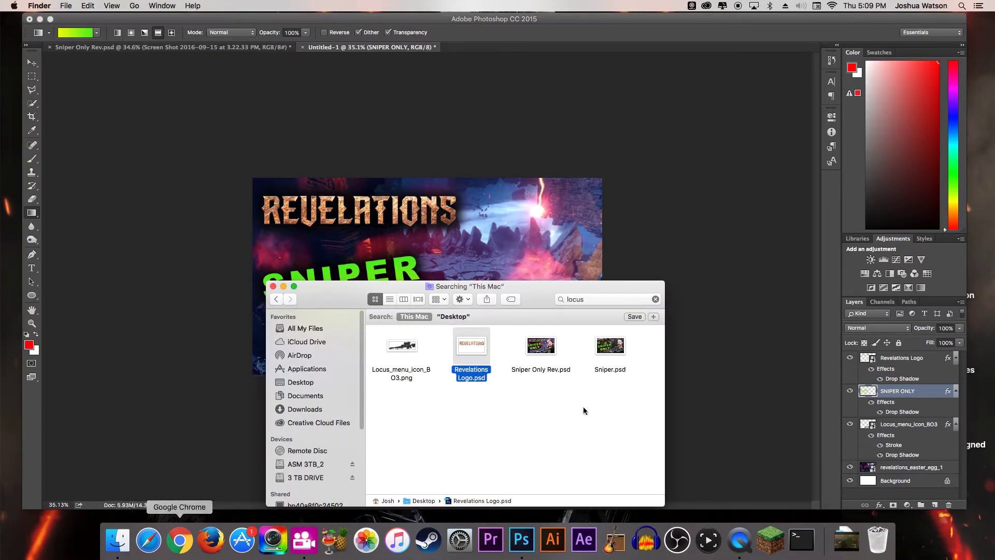
left_click(307, 380)
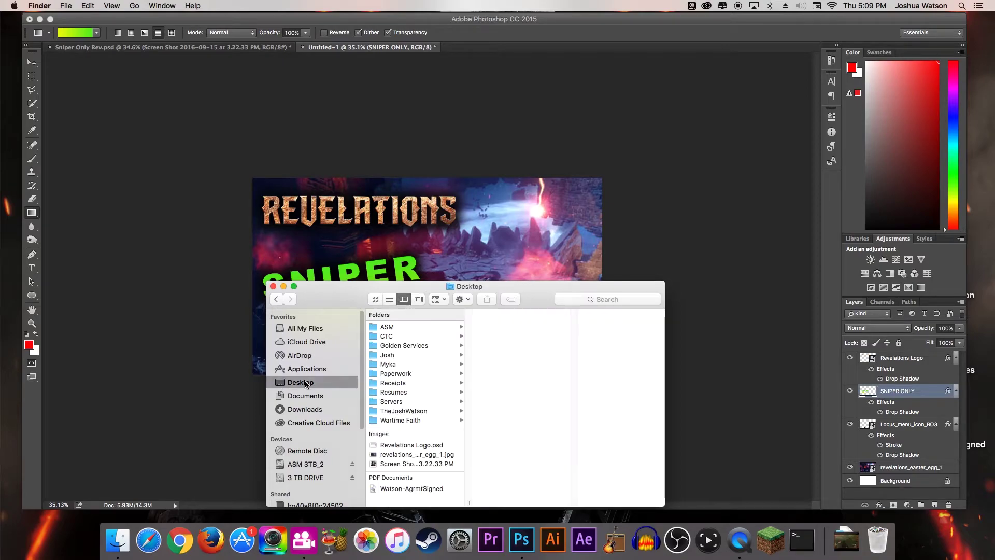
left_click(403, 463)
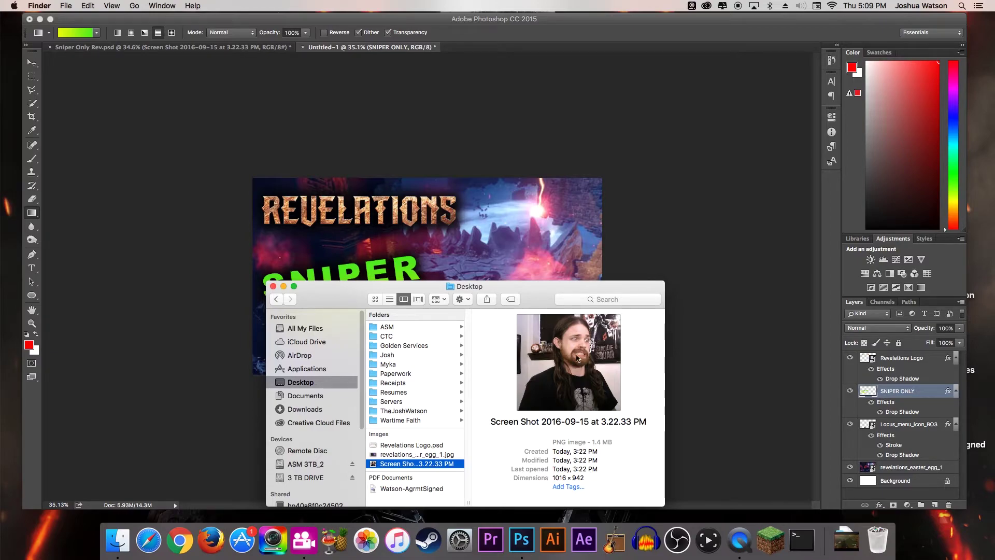
left_click_drag(577, 358, 540, 254)
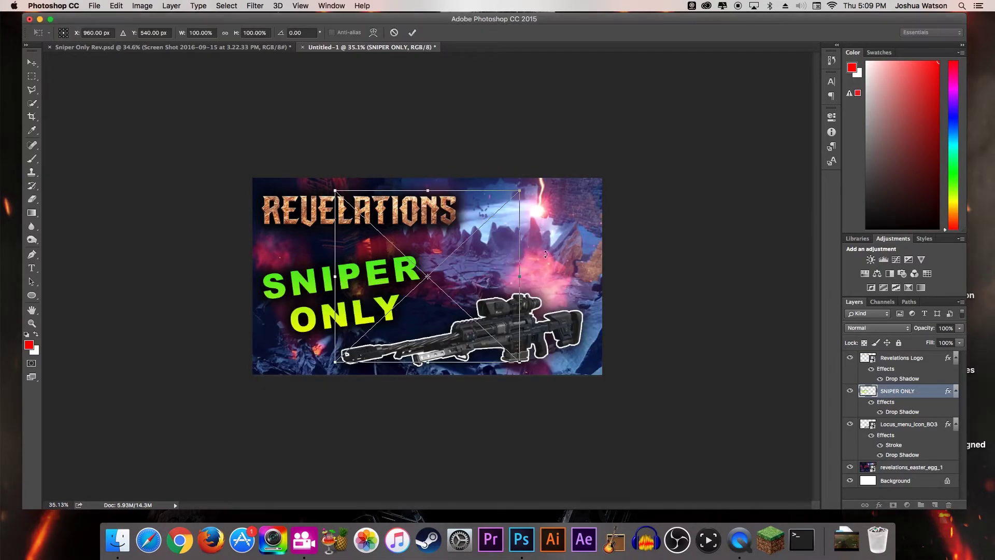
left_click_drag(519, 190, 573, 202)
left_click_drag(515, 229, 539, 222)
key("Return")
key("g")
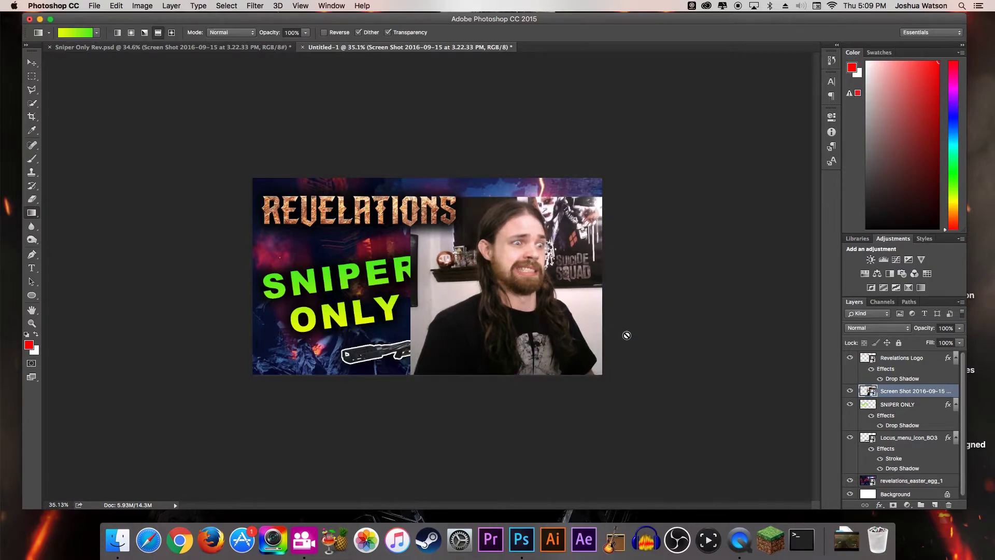
Flip the placed webcam photo horizontally.
left_click(147, 5)
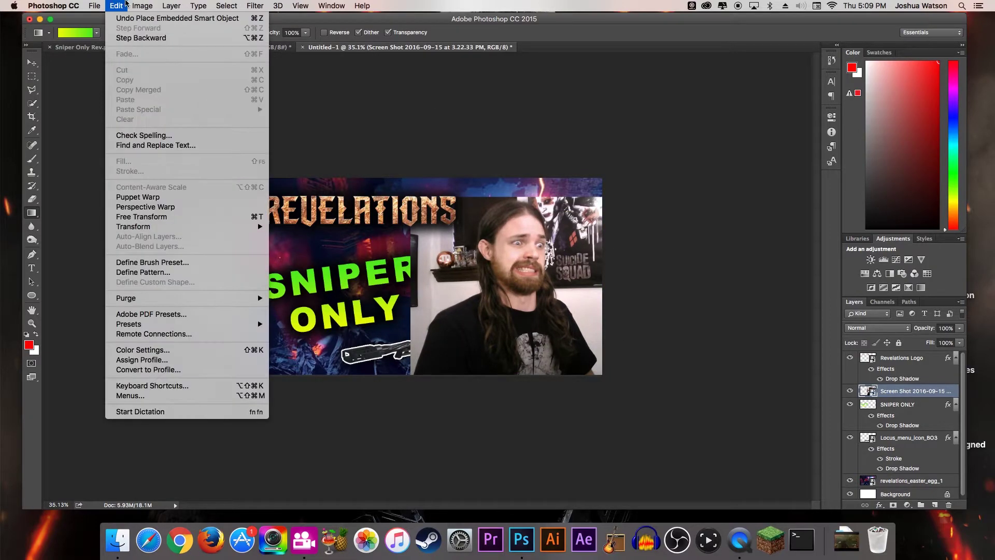
mouse_move(117, 5)
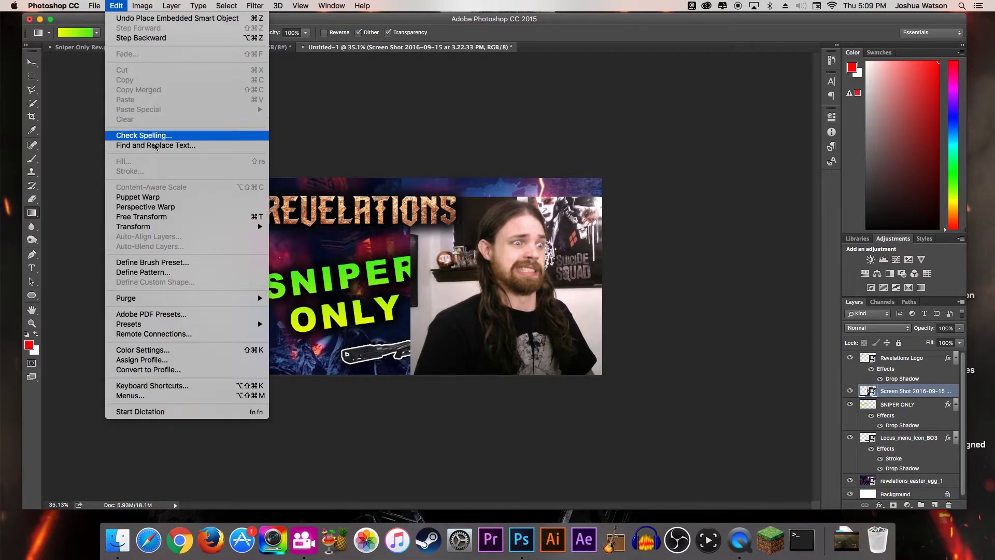
mouse_move(124, 228)
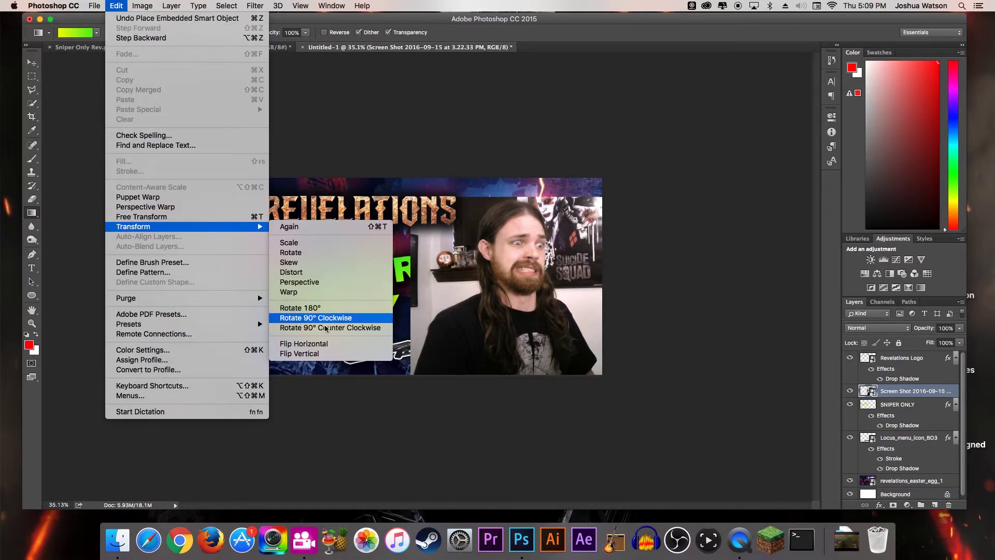
left_click(303, 344)
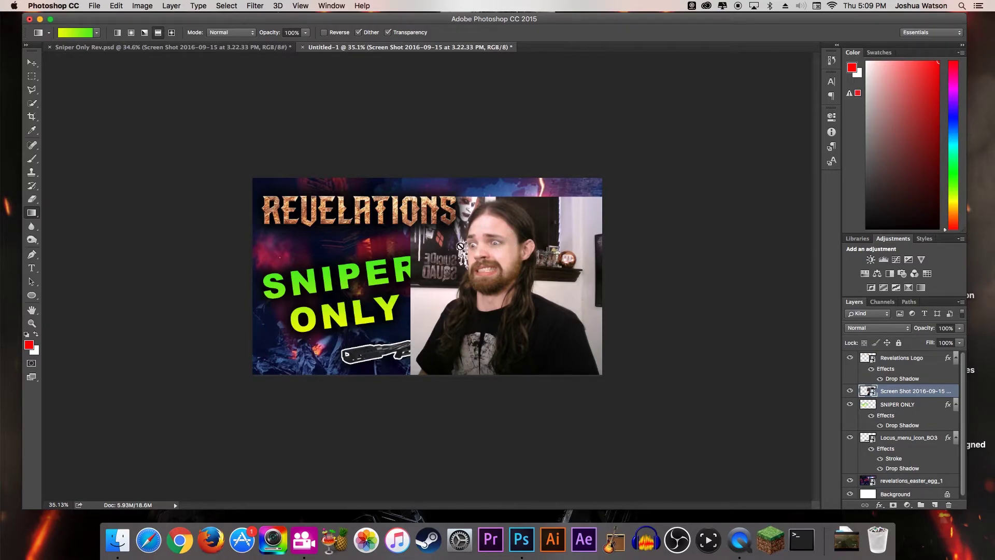
Shift the flipped photo to the right with the Move tool so it clears the SNIPER ONLY lettering.
left_click(563, 237)
key("Return")
left_click(563, 258)
left_click(576, 183)
key("v")
left_click_drag(563, 242, 531, 251)
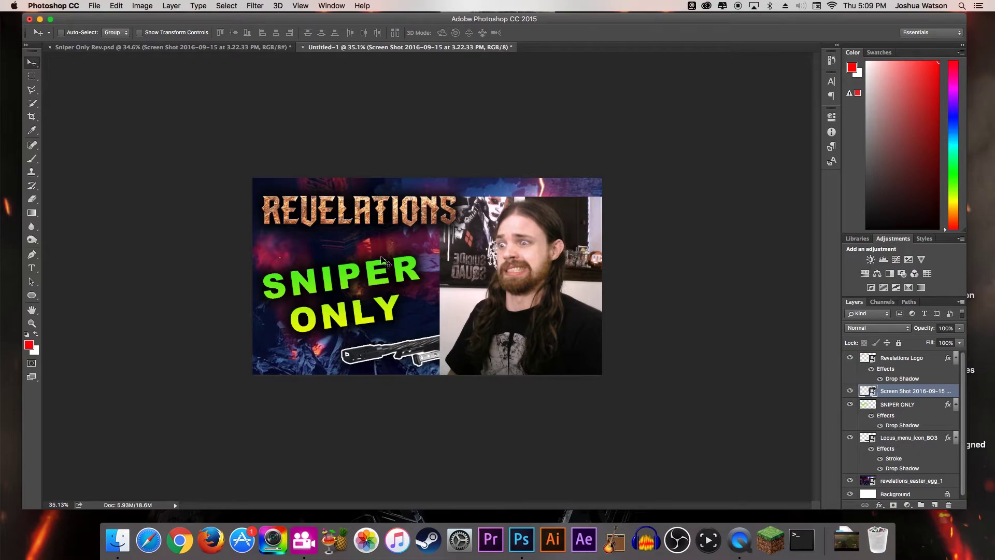
Tilt the photo clockwise with Free Transform and move it to the canvas's left side, over the SNIPER ONLY lettering.
key("super")
left_click_drag(631, 197, 586, 211)
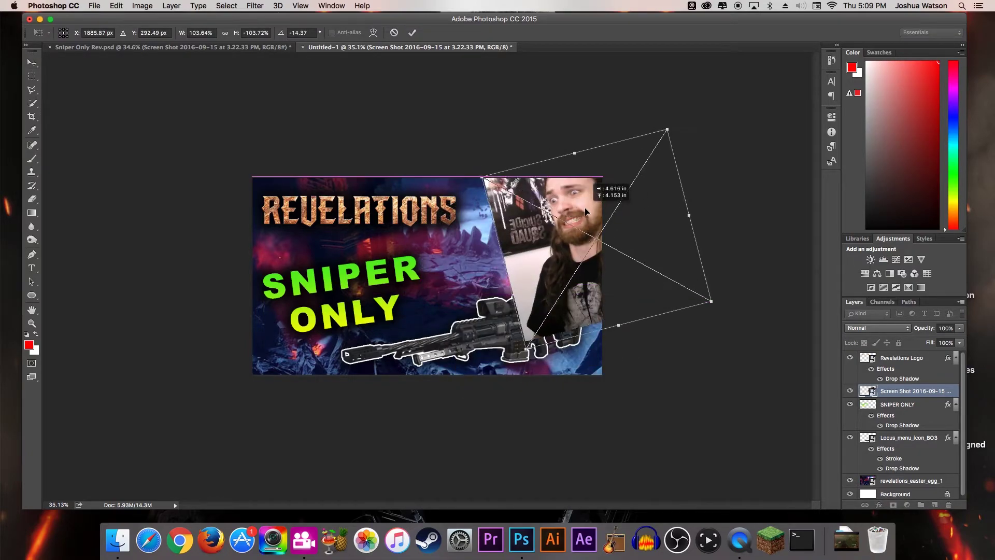
left_click_drag(616, 164, 284, 267)
key("Return")
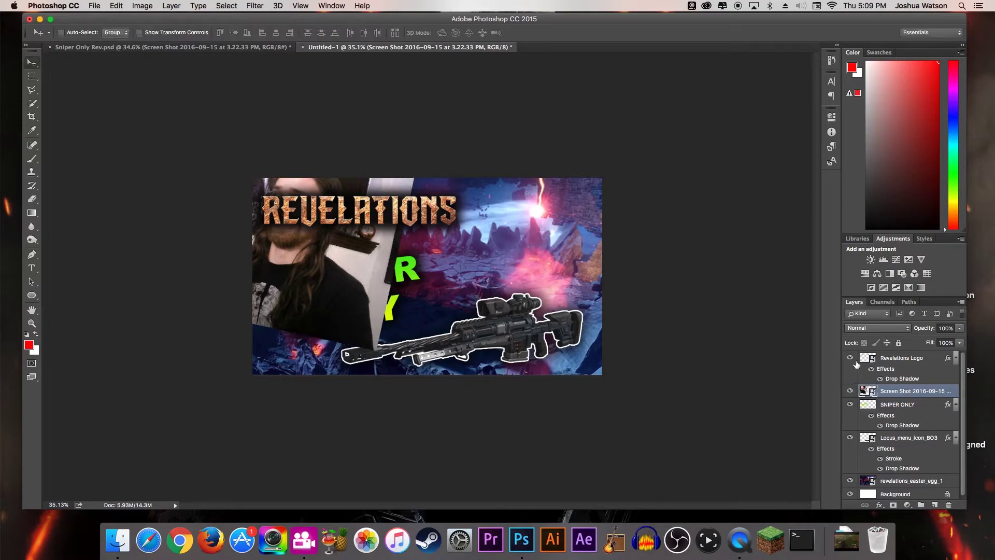
Hide the Revelations Logo layer and use Free Transform to move the webcam photo to the canvas's lower-right corner with a slight counterclockwise tilt.
left_click(850, 358)
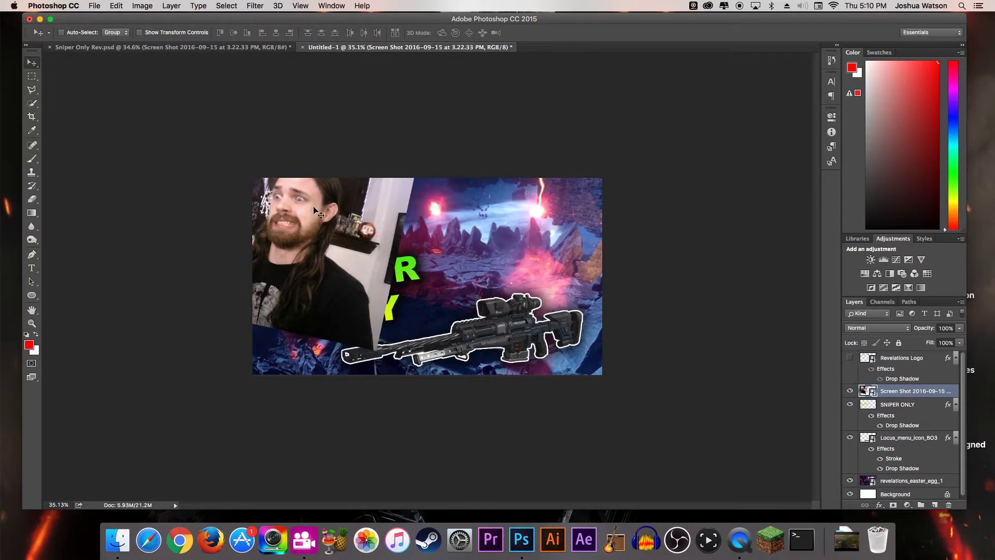
key("ctrl+t")
left_click_drag(314, 214, 504, 250)
key("Return")
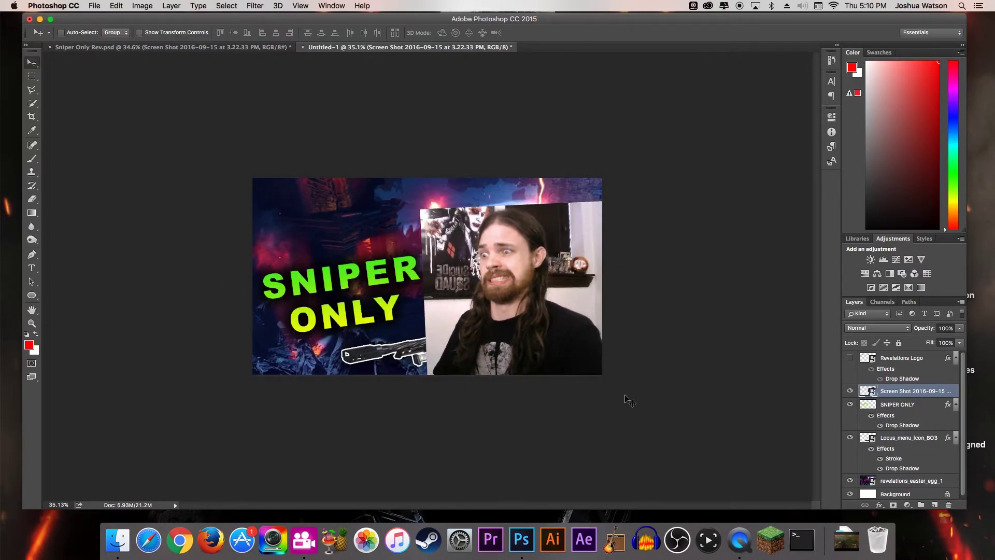
Bring the cut-out webcam photo with its drop shadow from Sniper Only Rev.psd into Untitled-1 and close Sniper Only Rev.psd.
left_click(34, 91)
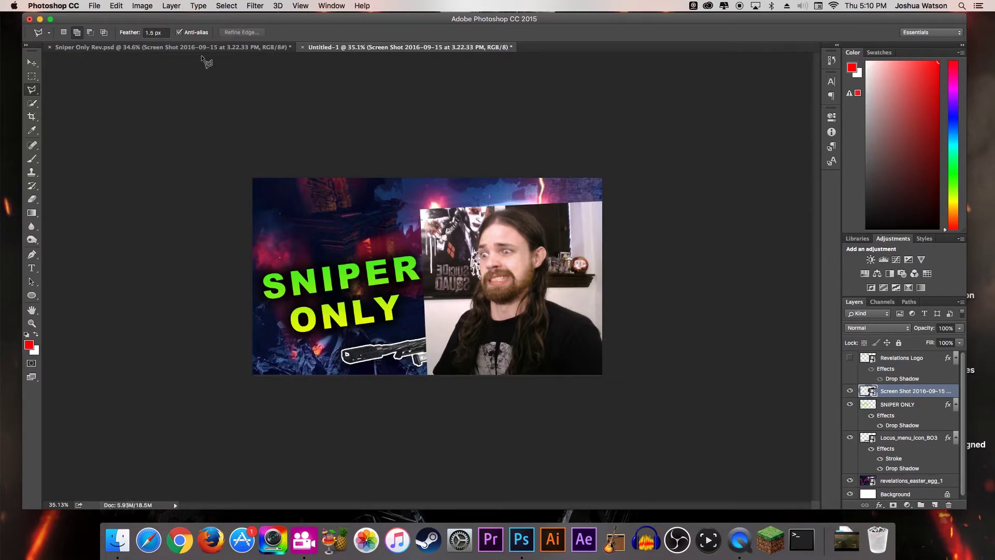
left_click(50, 48)
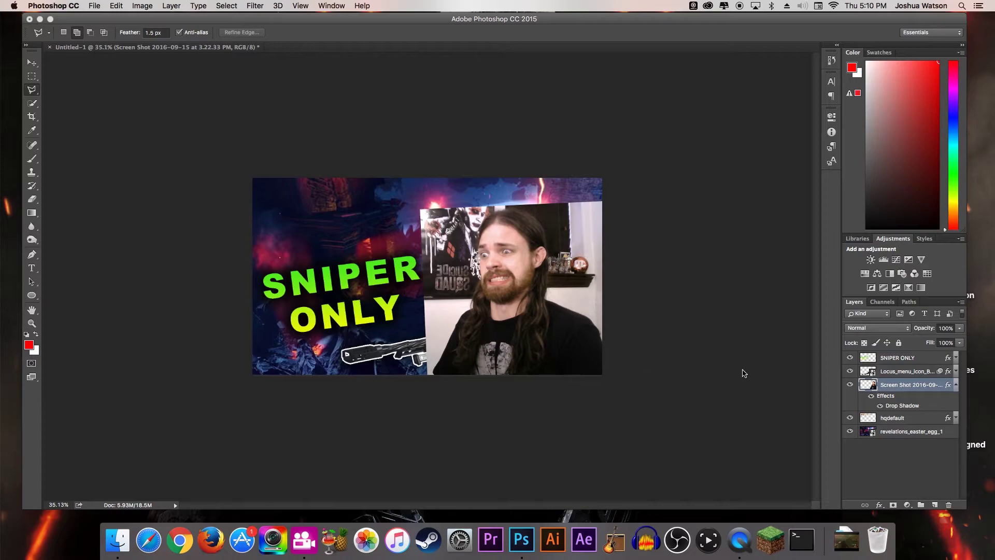
key("ctrl+z")
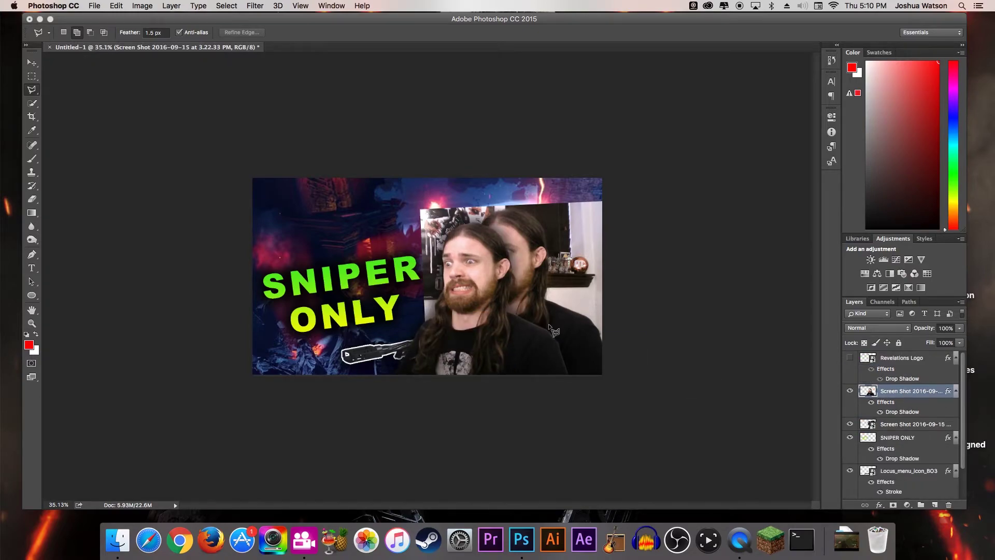
Hide the uncut webcam photo layer and move the cut-out photo to the canvas's right side with the Move tool.
left_click(912, 390)
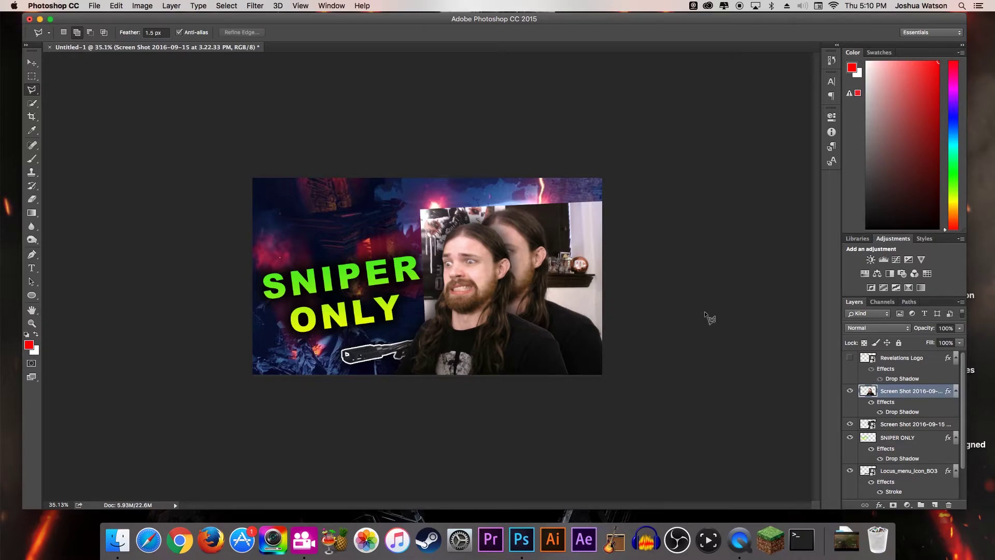
left_click(850, 424)
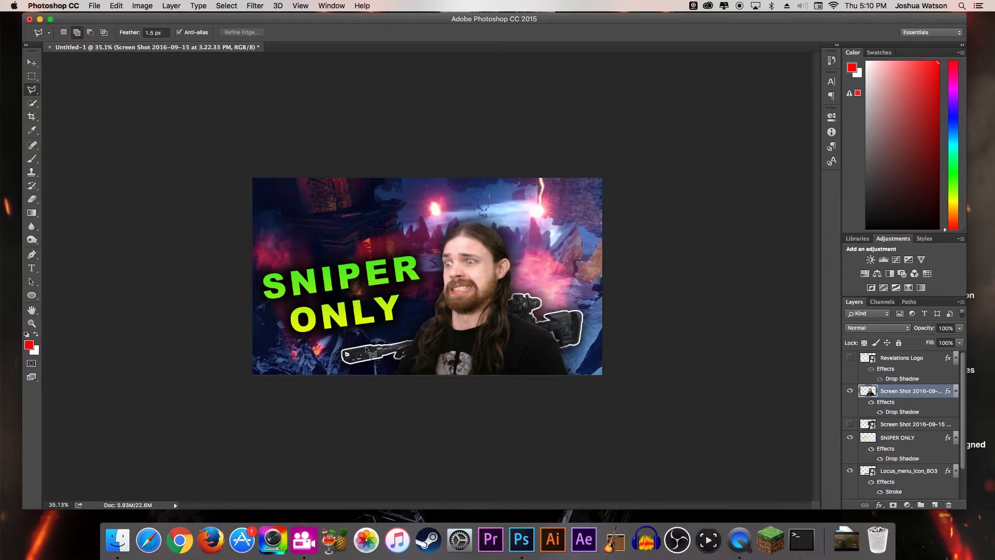
left_click(32, 62)
left_click_drag(465, 299, 507, 285)
left_click(871, 403)
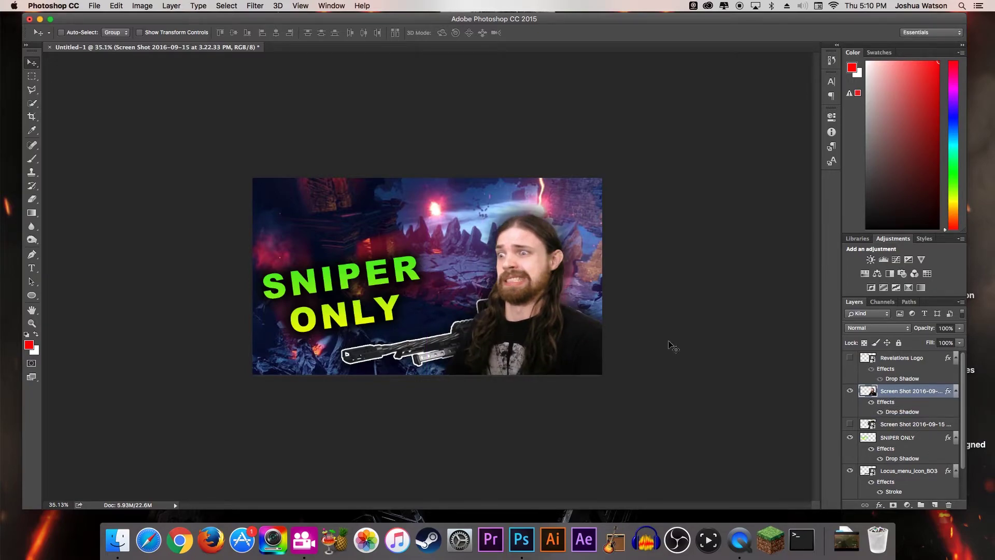
Place the cut-out photo layer below the Locus_menu_icon_BO3 layer and raise the photo so the face clears the rifle.
left_click_drag(915, 391, 915, 463)
left_click_drag(903, 411, 908, 472)
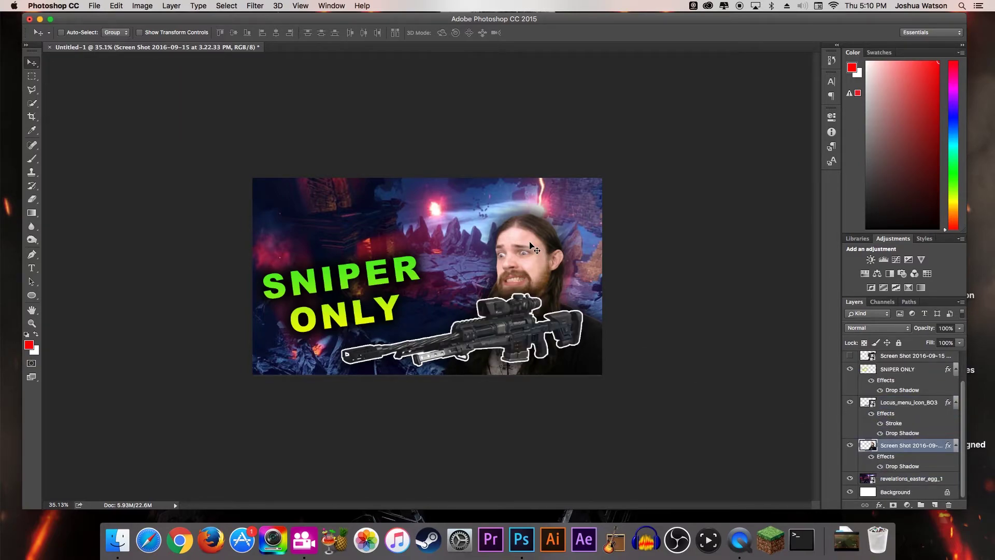
key("ctrl+t")
left_click_drag(448, 366, 436, 386)
key("Return")
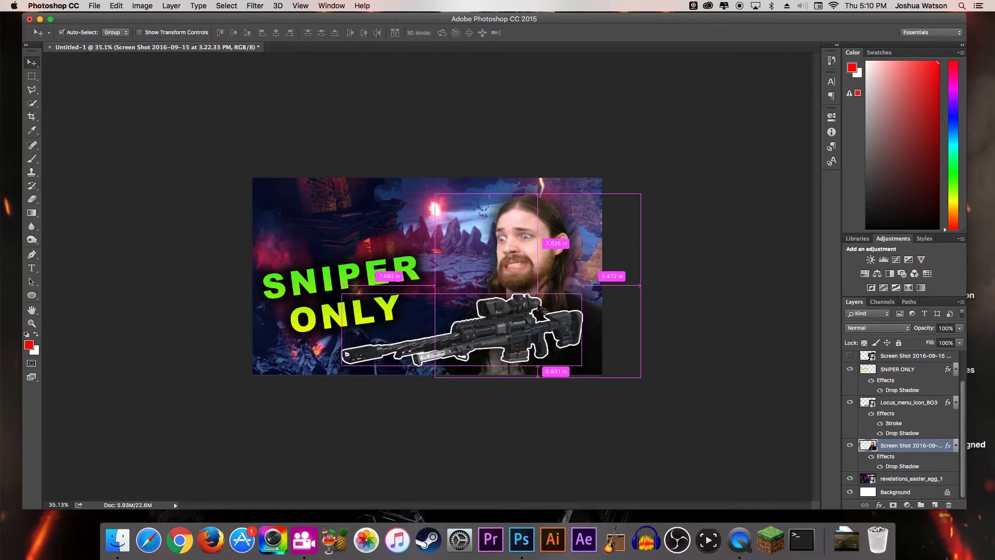
Rotate the cut-out photo about 7° counterclockwise, enlarge it to about 110% and fit it against the canvas's right edge.
key("ctrl+t")
left_click_drag(671, 171, 658, 155)
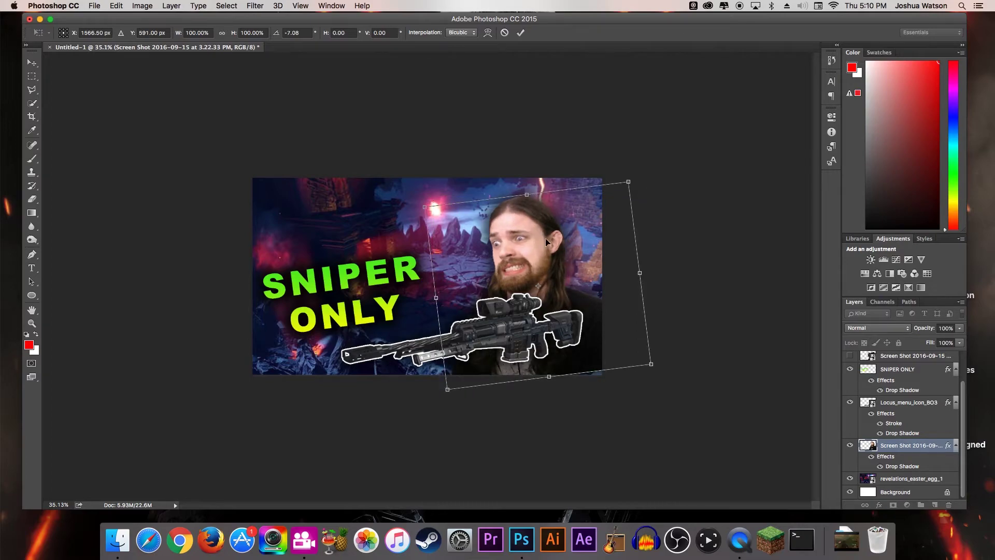
left_click_drag(544, 241, 558, 249)
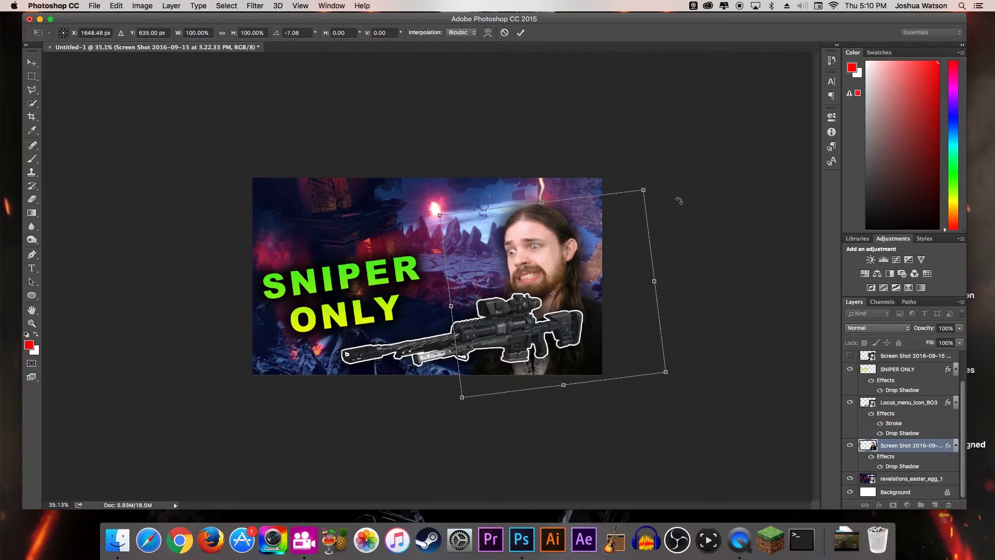
left_click_drag(656, 180, 662, 171)
key("Return")
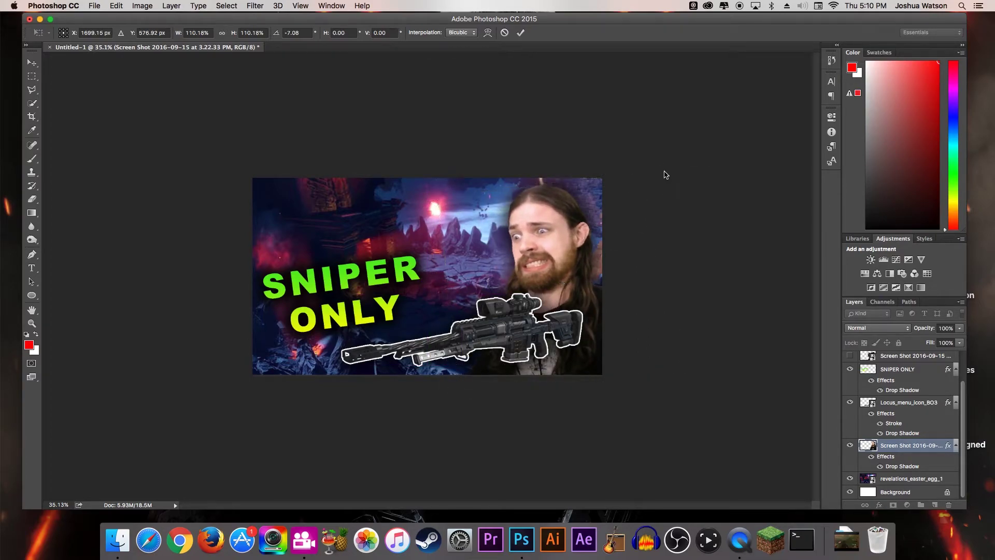
Show the Revelations Logo layer and check the whole thumbnail at a small display size.
scroll(893, 382, "up", 3)
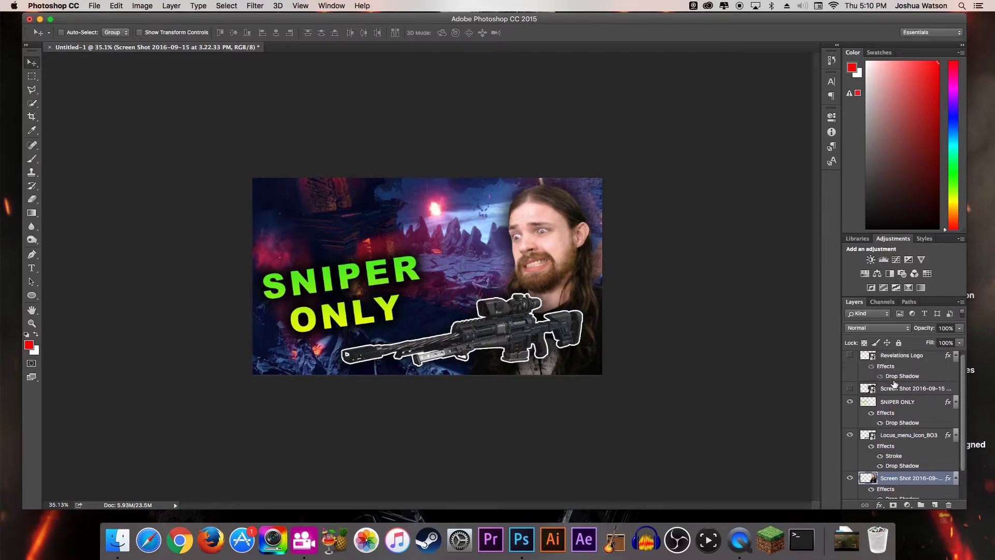
left_click(850, 359)
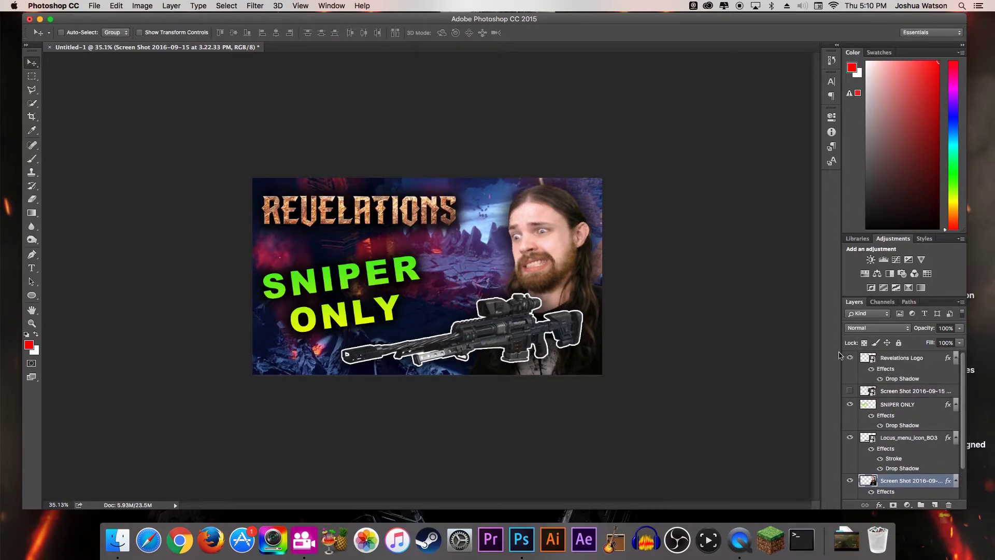
left_click(31, 323)
left_click_drag(408, 298, 354, 317)
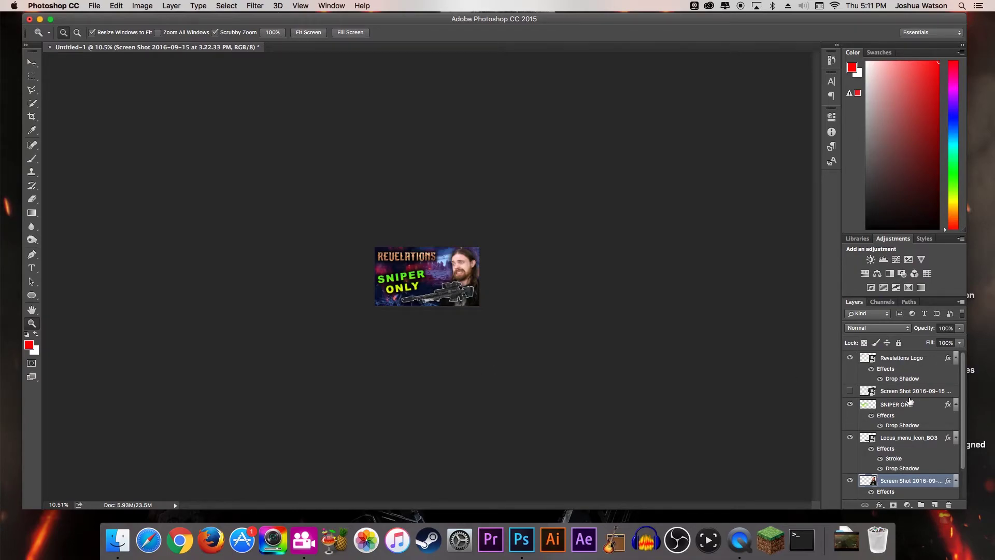
Enlarge the rifle on the Locus_menu_icon_BO3 layer slightly with Free Transform, keeping it along the canvas's lower edge.
scroll(910, 431, "down", 2)
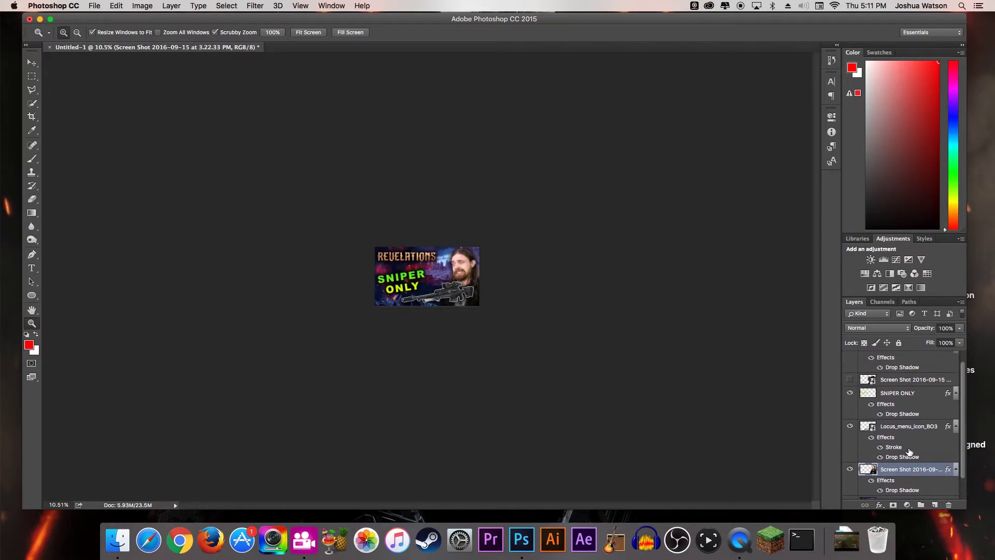
left_click(904, 428)
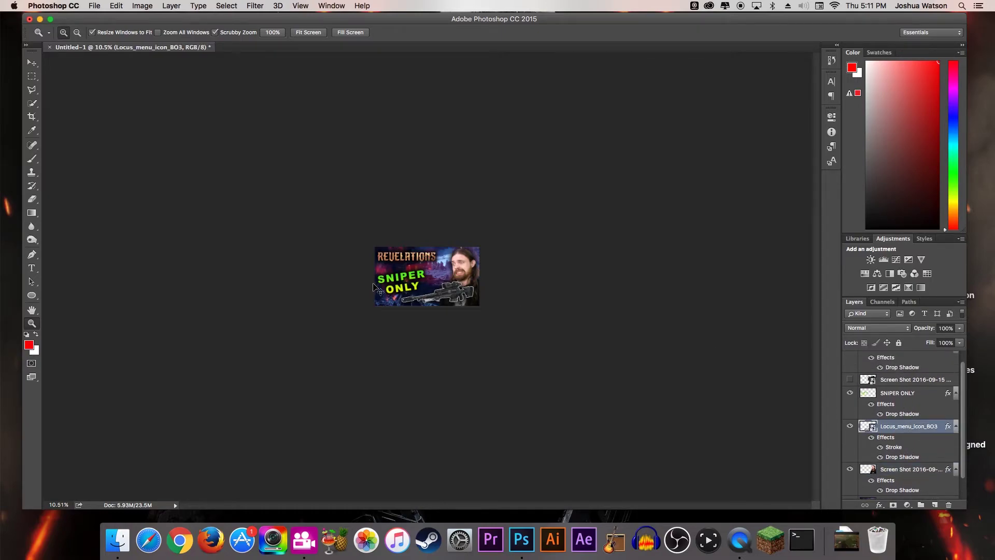
key("super+t")
mouse_move(476, 279)
left_mouse_down()
mouse_move(484, 275)
mouse_move(477, 280)
left_mouse_up()
key("Return")
key("z")
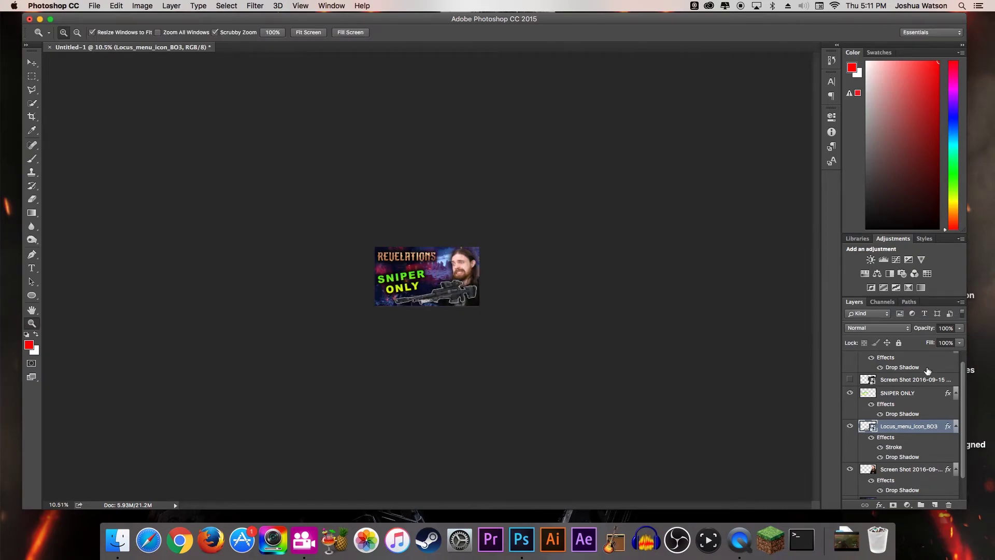
key("v")
mouse_move(625, 342)
left_mouse_down()
mouse_move(564, 344)
mouse_move(628, 347)
left_mouse_up()
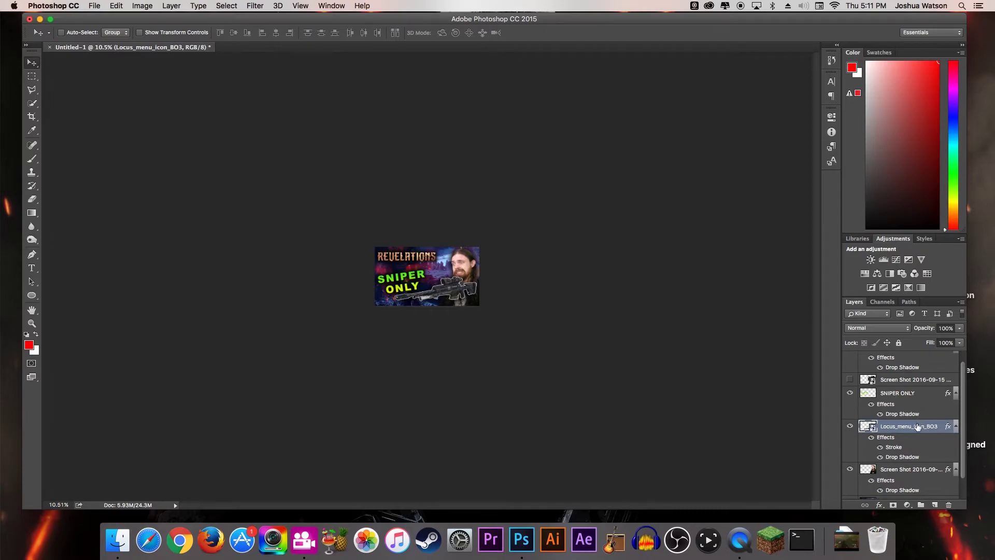
Set the rifle's white outside stroke to 10 px in its layer style.
double_click(899, 449)
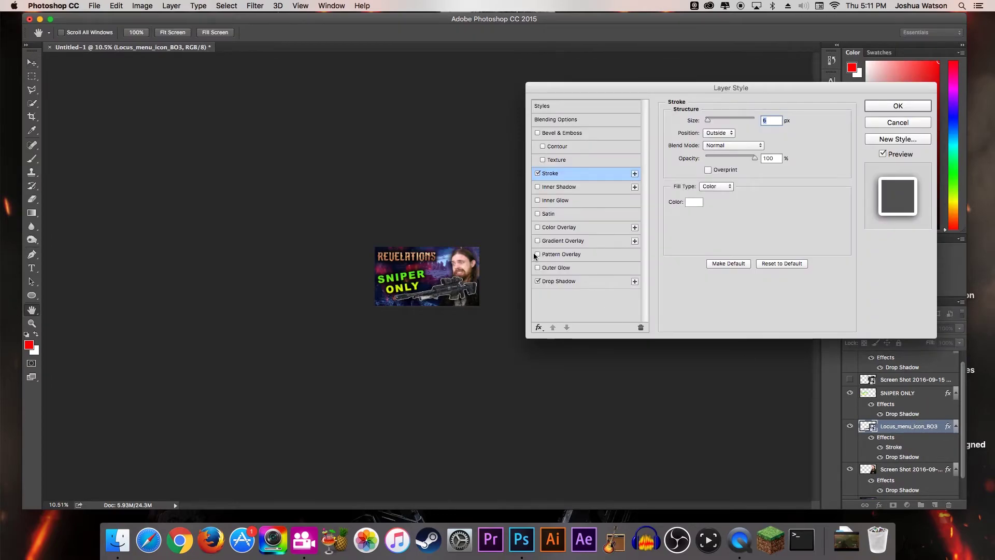
left_click_drag(709, 120, 711, 123)
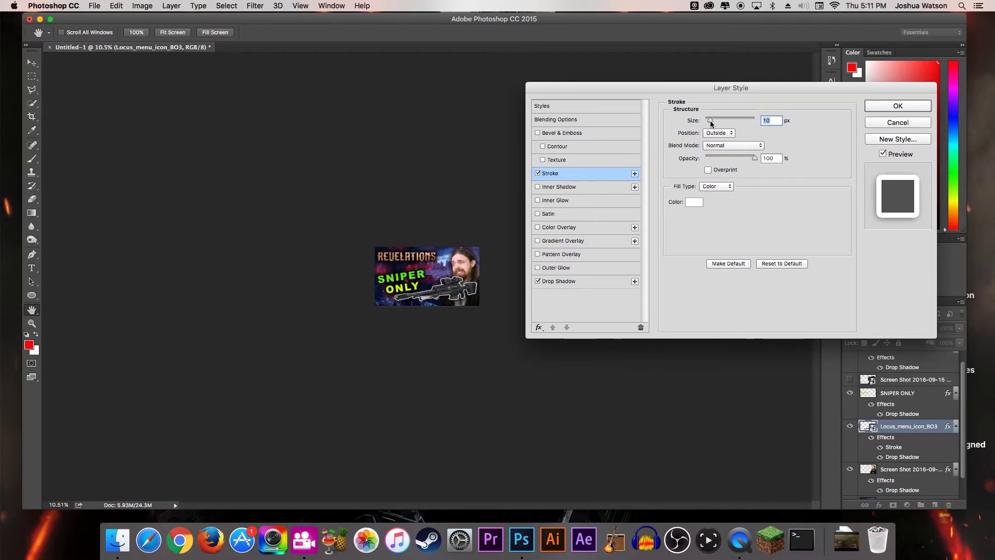
left_click(898, 107)
Scale the SNIPER ONLY lettering down to about 95% and shift it slightly up so it clears the rifle.
left_click(914, 399)
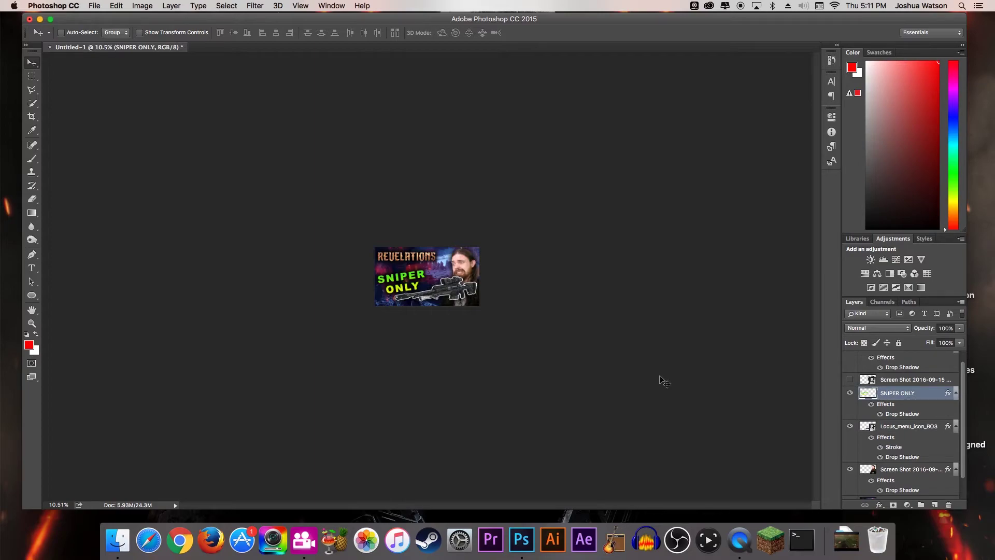
key("super+t")
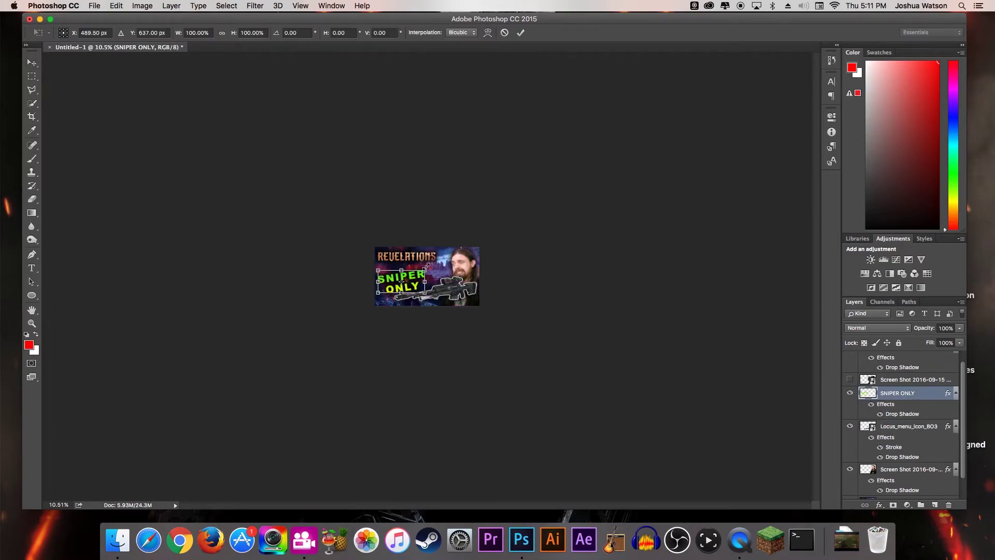
left_click_drag(424, 267, 425, 270)
key("Return")
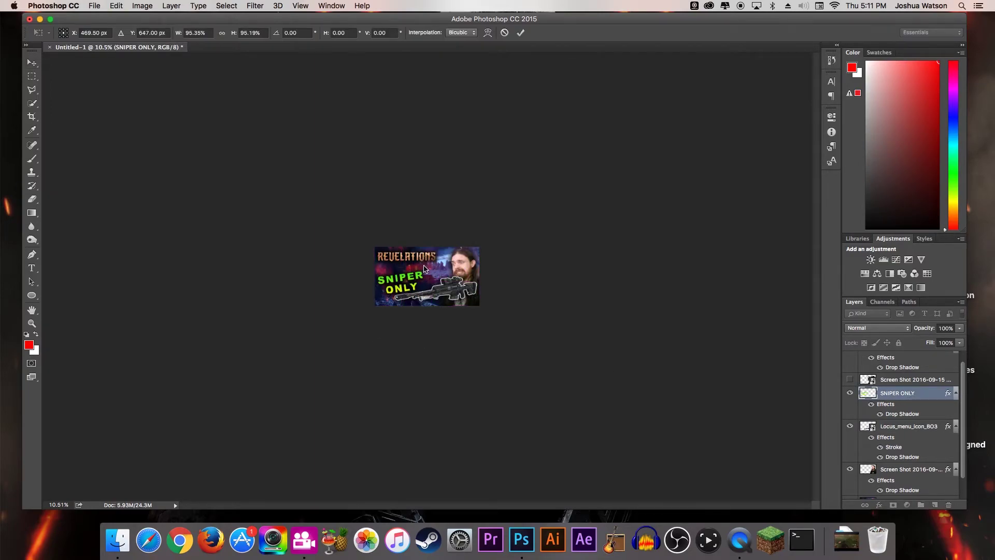
key("super+z")
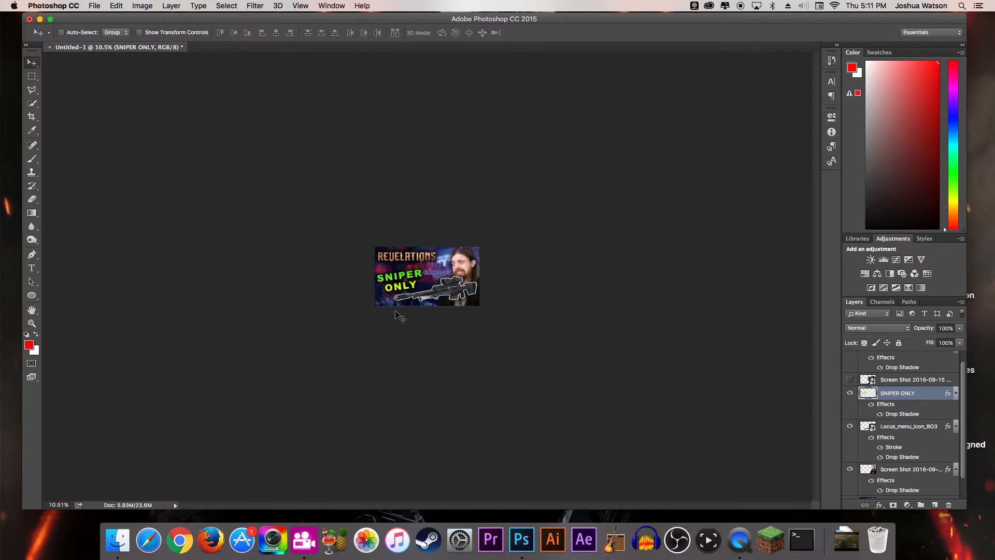
Turn the drop shadows of the SNIPER ONLY and Revelations Logo layers off and on to compare how the lettering stands out.
left_click(32, 324)
left_click_drag(410, 283, 428, 274)
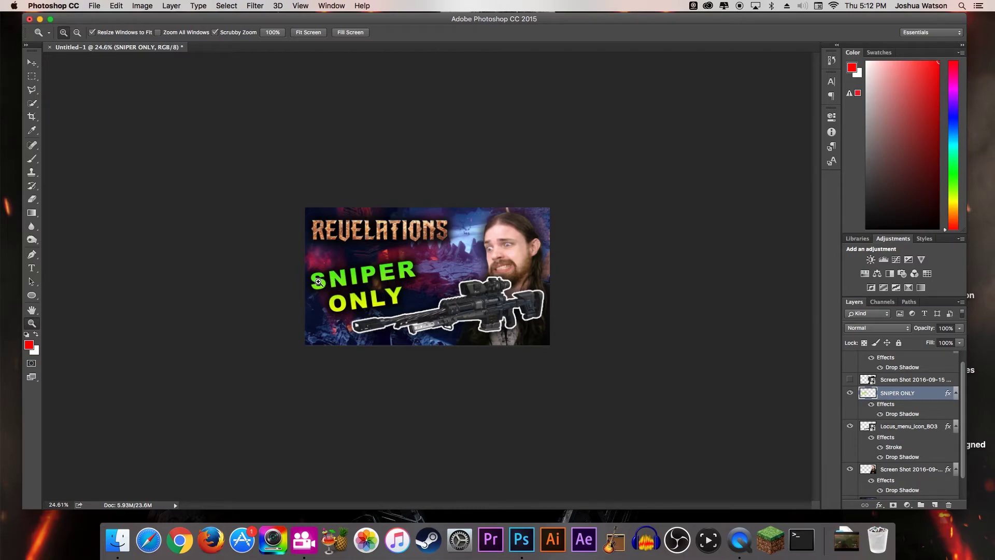
left_click(880, 414)
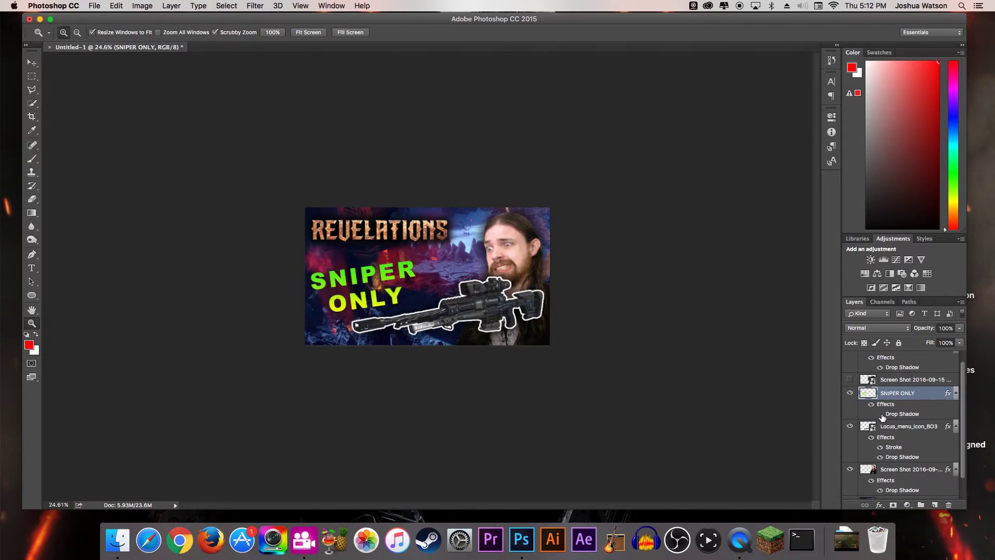
left_click(880, 415)
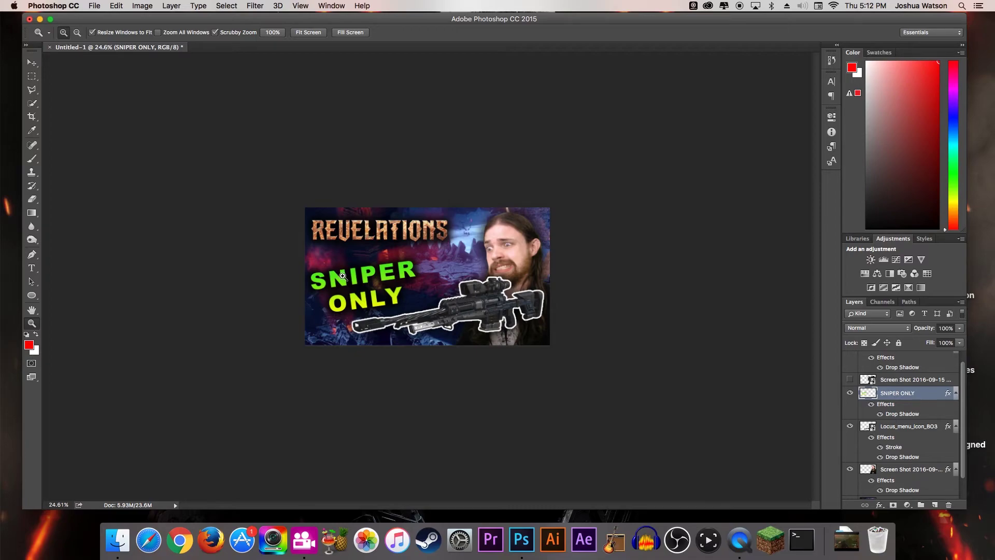
scroll(906, 388, "up", 2)
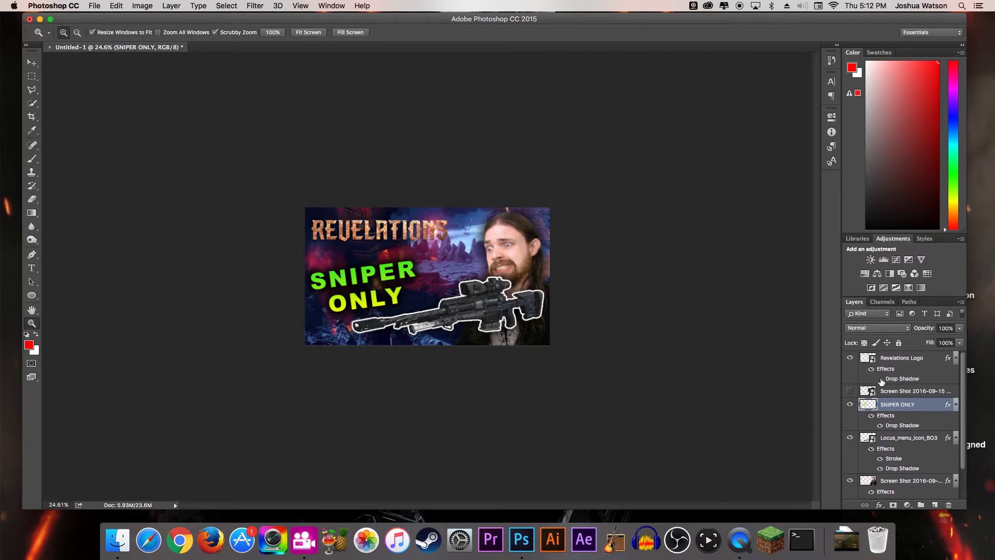
left_click(881, 379)
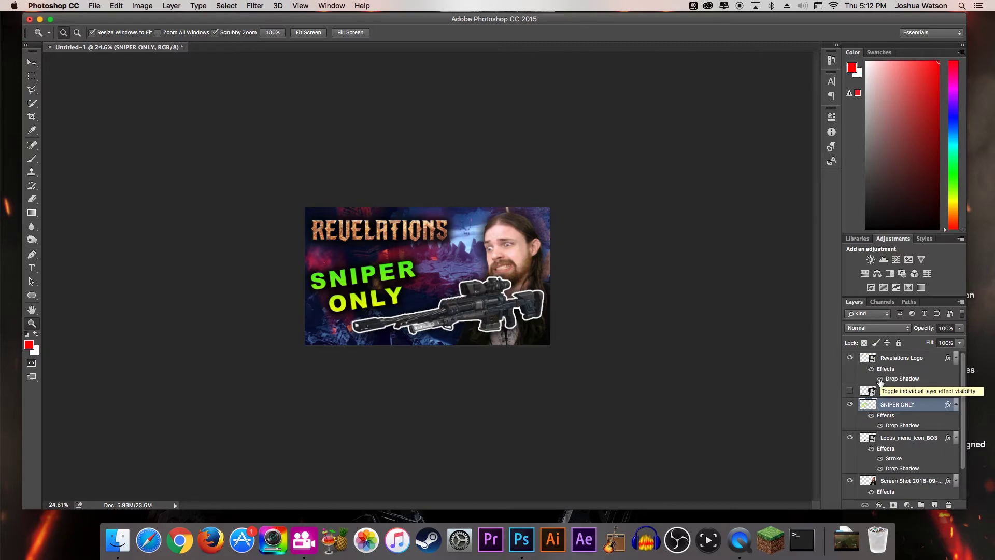
Compare the cut-out photo with and without its drop shadow, and the rifle with and without its drop shadow and stroke.
scroll(885, 405, "down", 3)
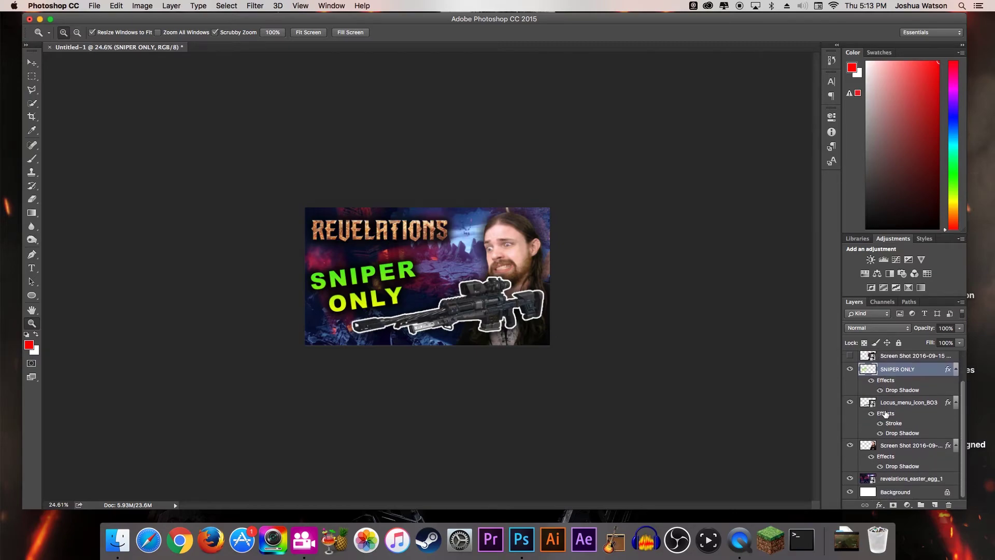
left_click(880, 467)
left_click(881, 467)
left_click(881, 467)
left_click(881, 467)
scroll(881, 467, "down", 2)
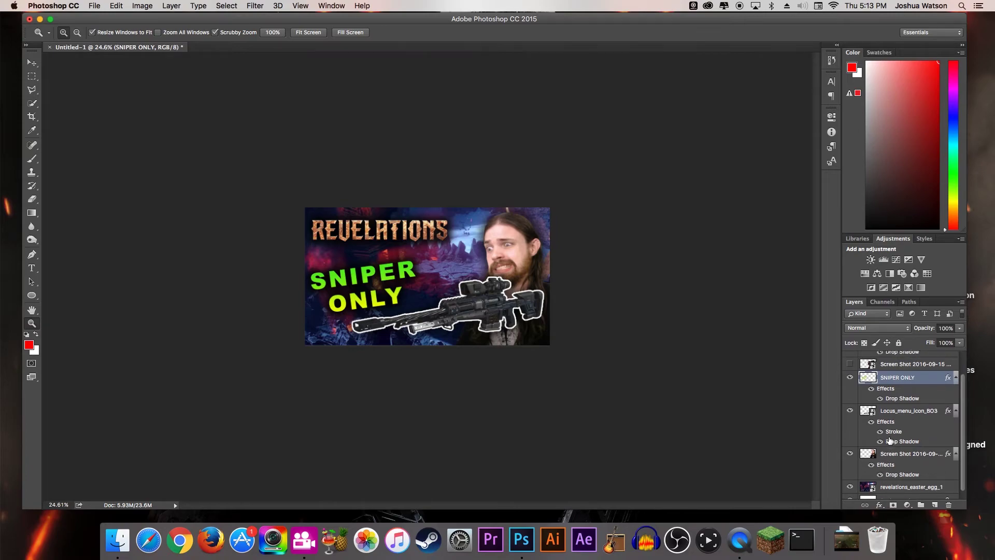
left_click(881, 461)
left_click(881, 461)
left_click(879, 450)
left_click(880, 450)
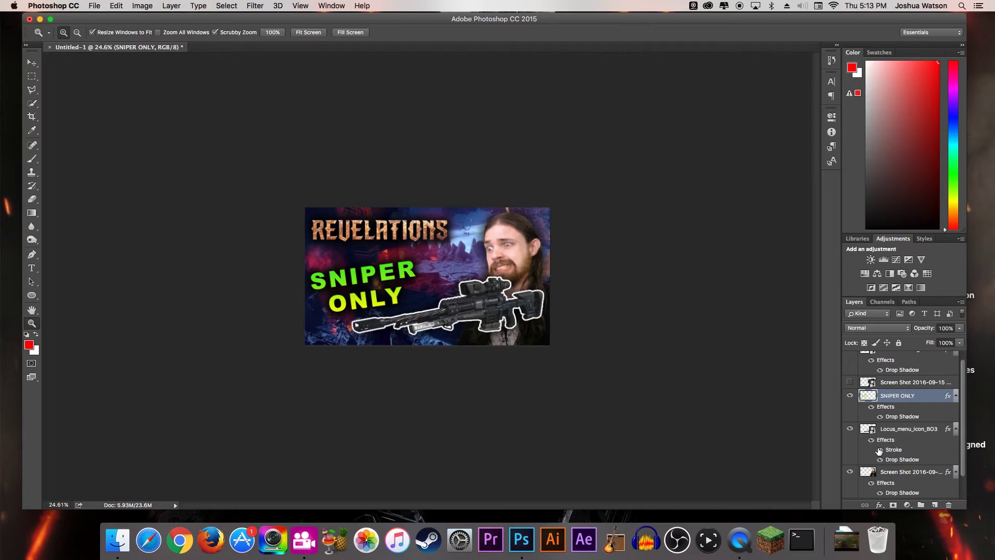
scroll(880, 450, "down", 2)
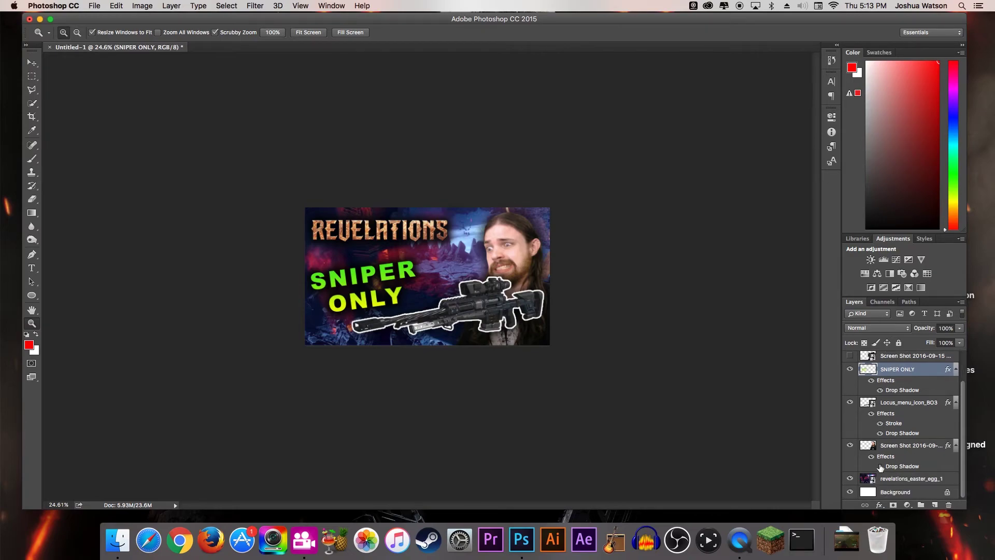
Try a 13 px white outside stroke on the cut-out webcam photo and switch it off again, keeping only the drop shadow.
double_click(913, 445)
double_click(948, 450)
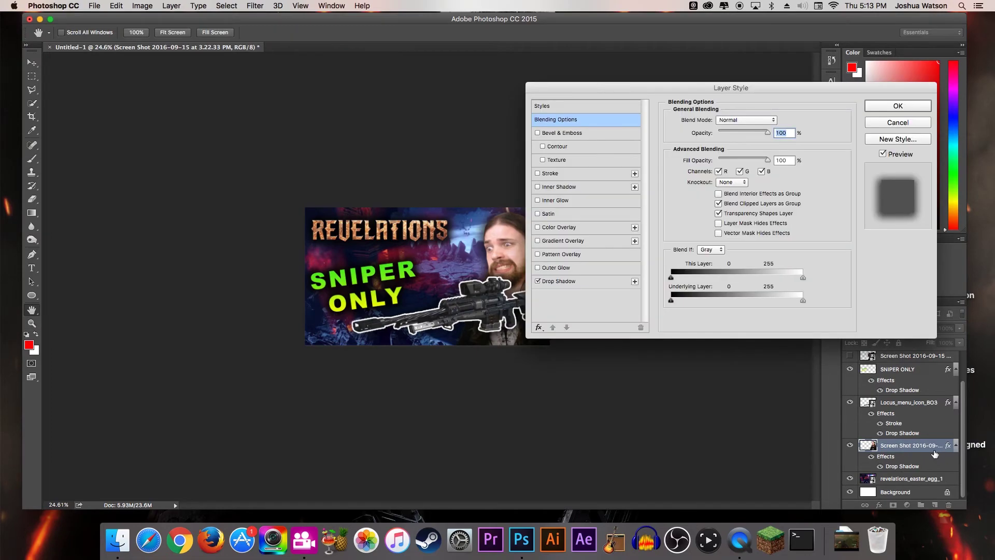
left_click(538, 174)
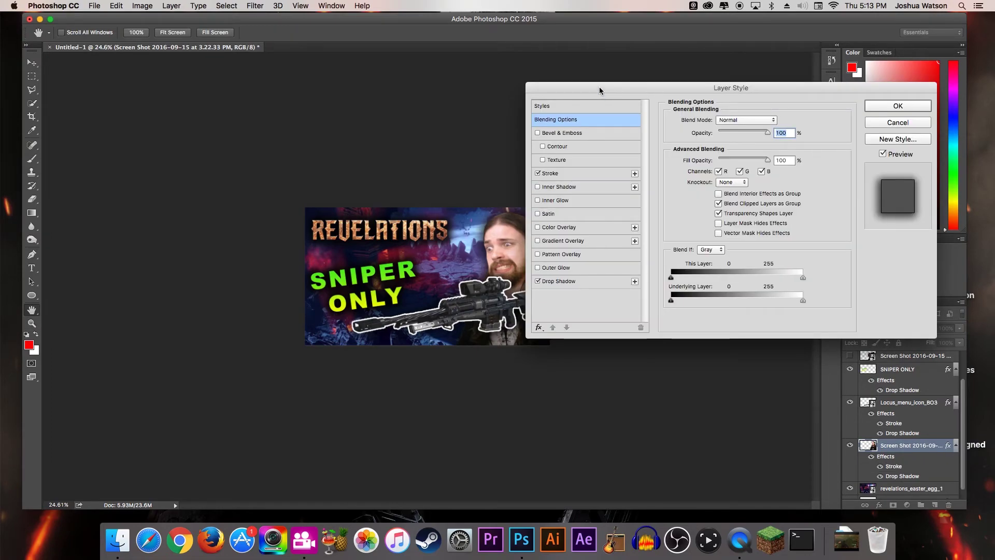
left_click_drag(599, 86, 698, 84)
left_click(656, 175)
left_click(799, 203)
mouse_move(581, 171)
left_mouse_down()
mouse_move(541, 121)
mouse_move(523, 114)
left_mouse_up()
left_click(787, 107)
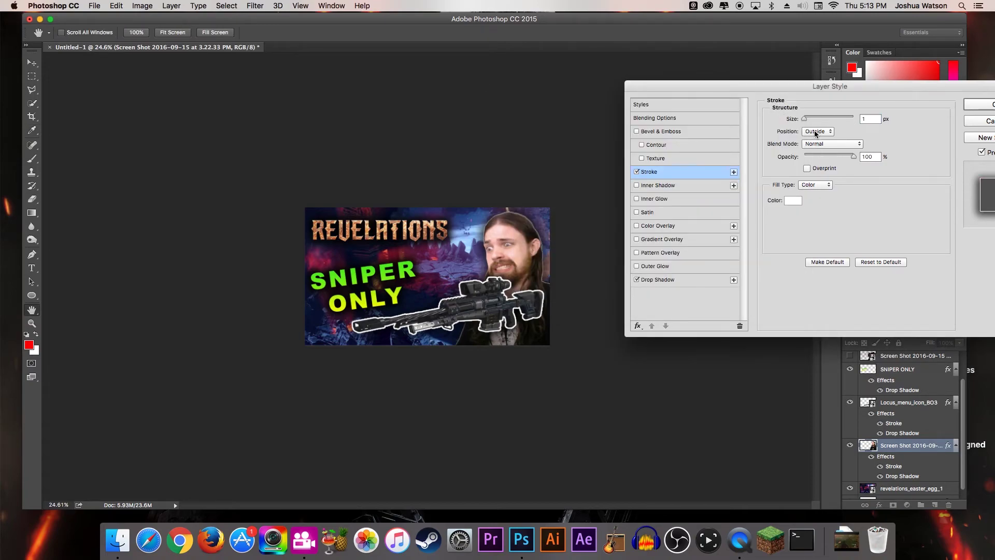
left_click_drag(806, 117, 809, 120)
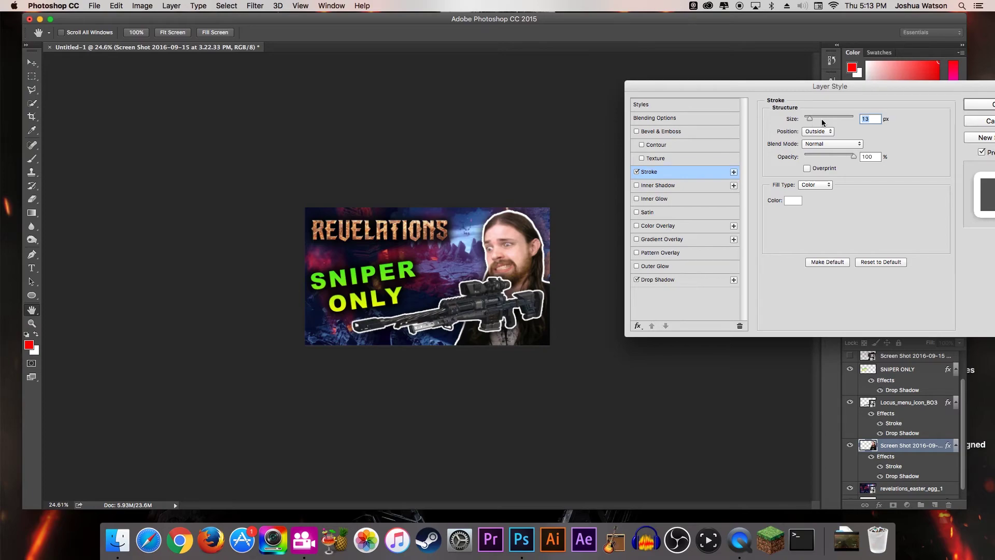
left_click(637, 172)
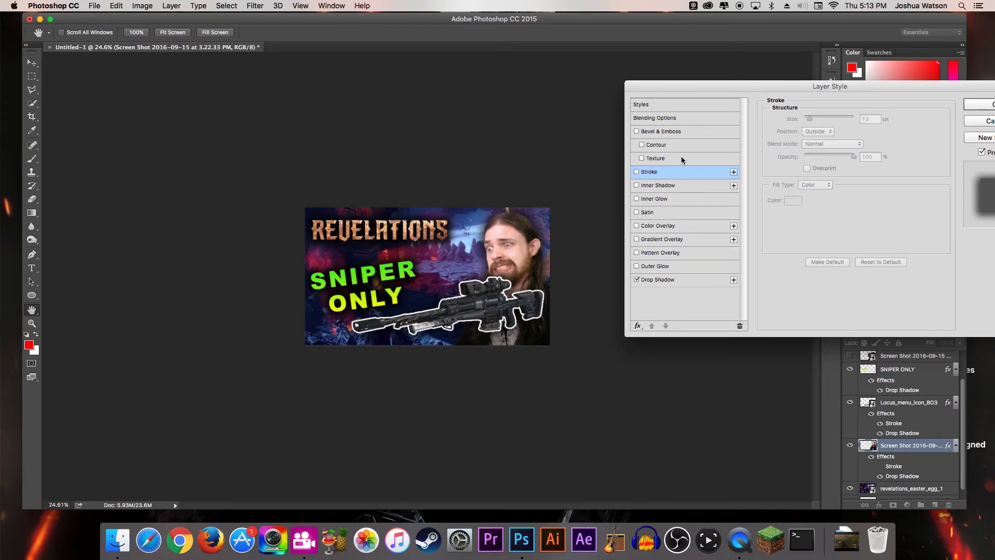
left_click(988, 103)
Examine the whole thumbnail at a much smaller display size and back at about 25% to judge how well its elements read.
key("z")
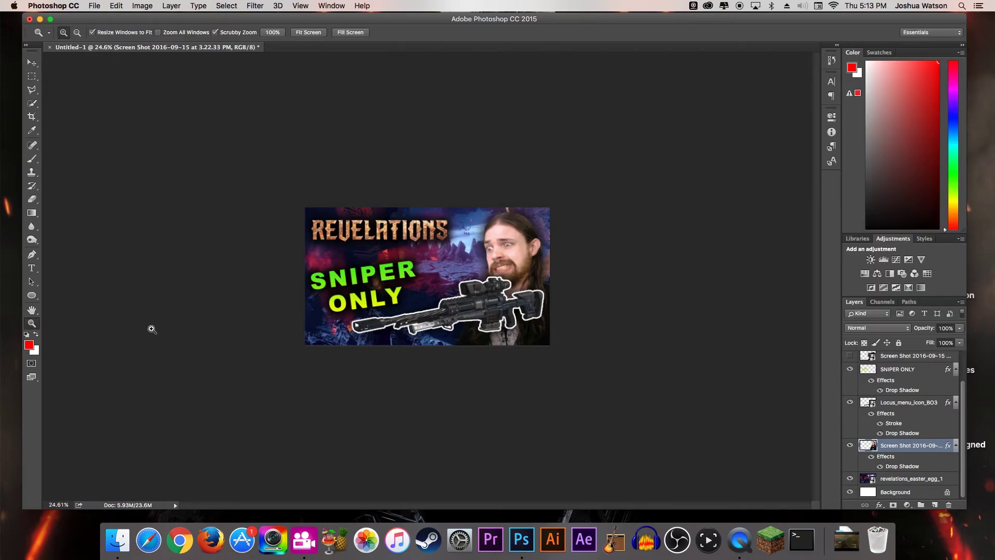
left_click_drag(401, 296, 358, 309)
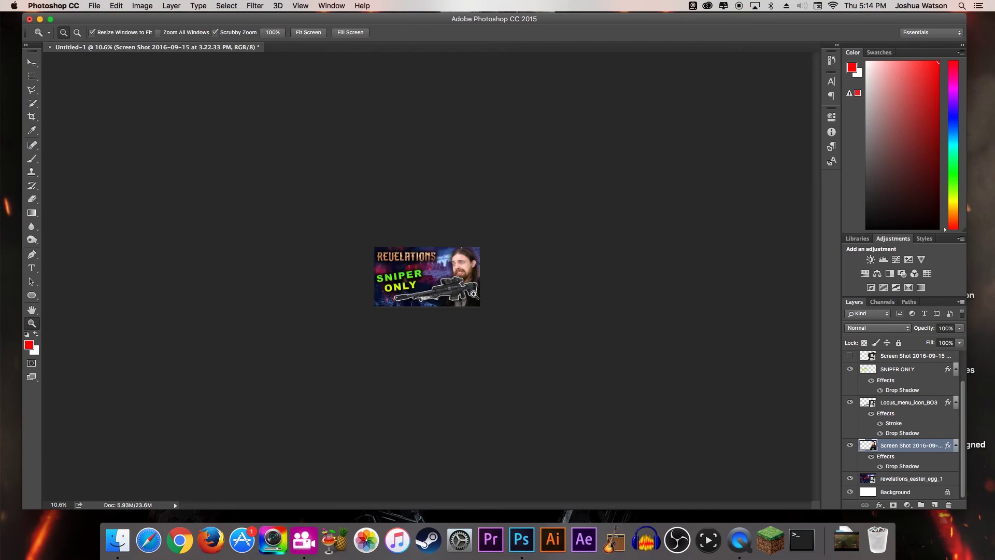
left_click_drag(464, 293, 495, 277)
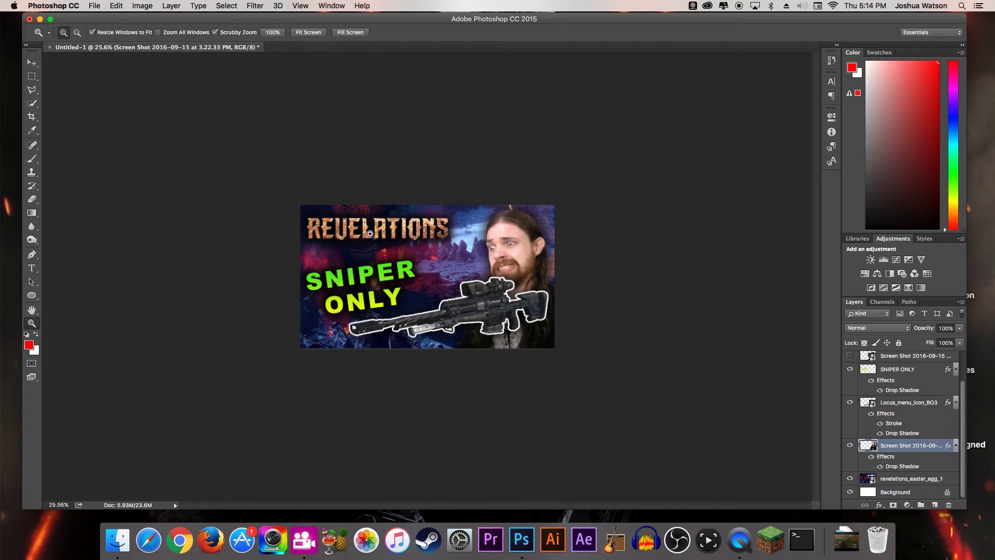
left_click_drag(521, 311, 476, 311)
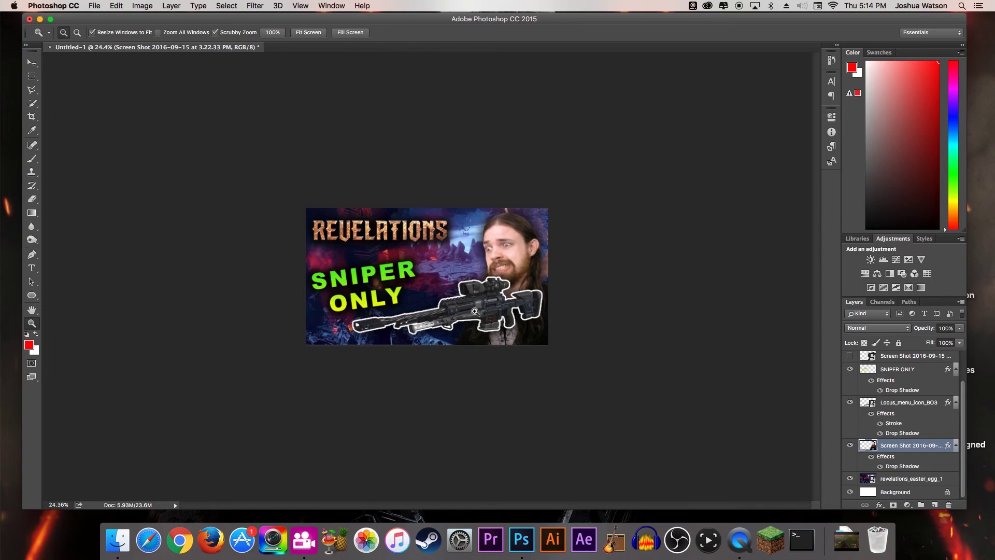